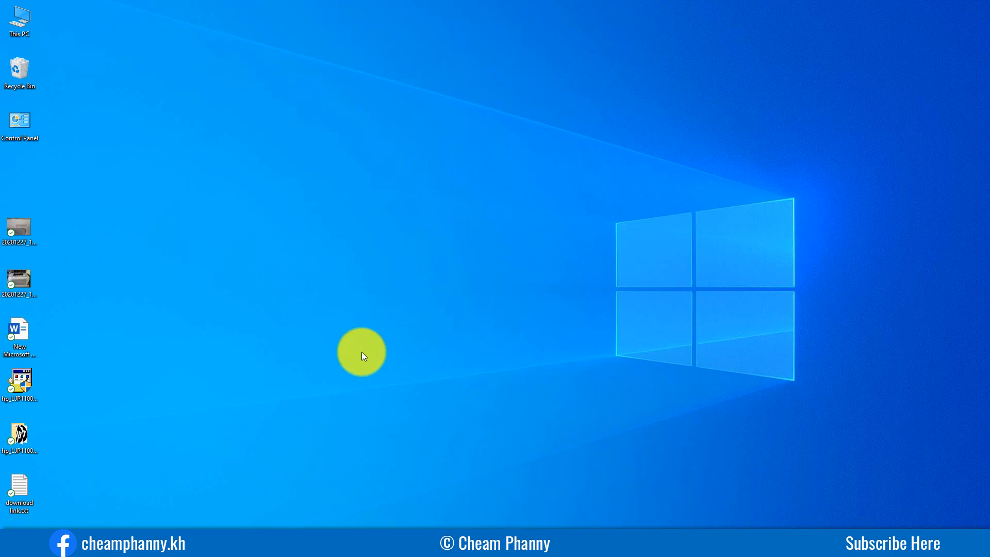
View the two HP LaserJet P1102 printer photos, leaving 20201227_170756.jpg open on the desktop.
left_click(469, 539)
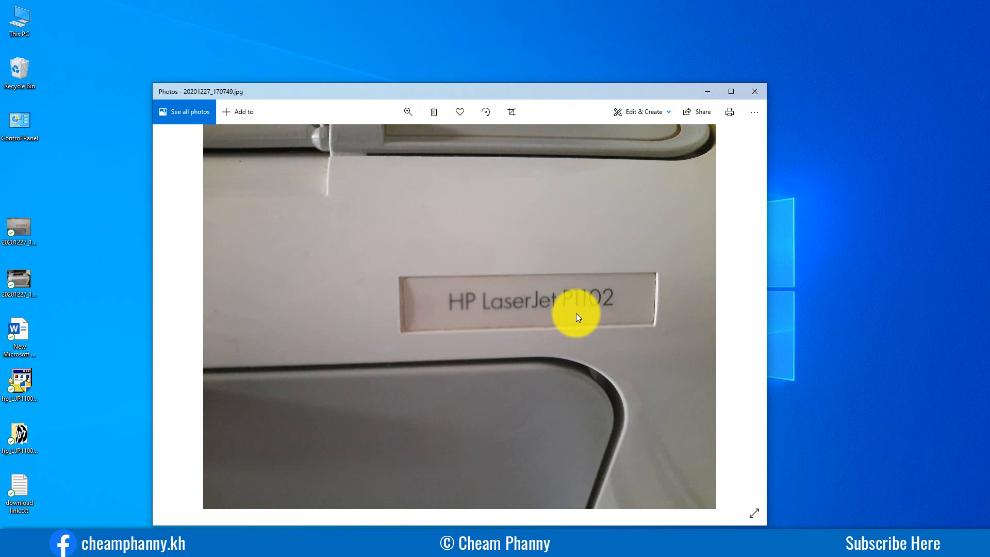
key("Right")
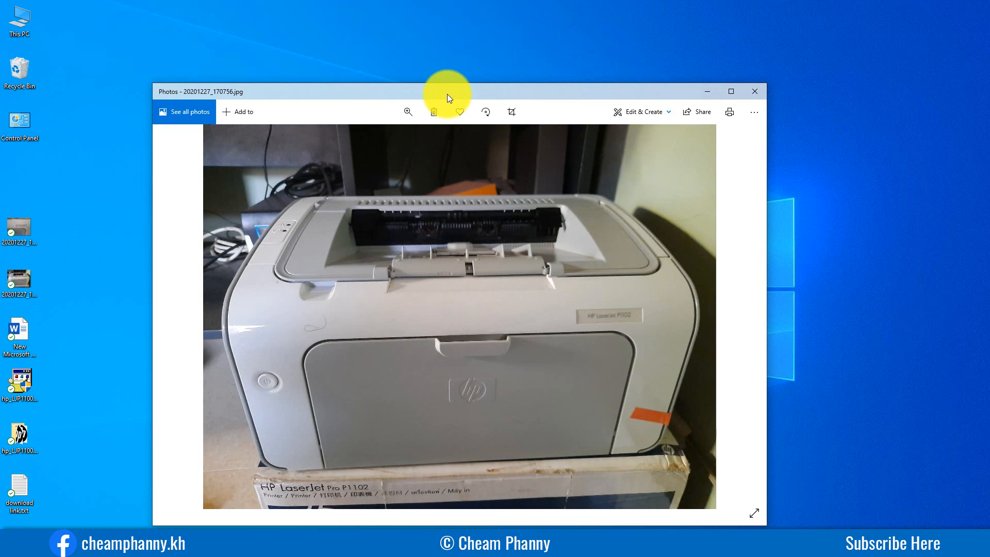
left_click_drag(456, 91, 459, 97)
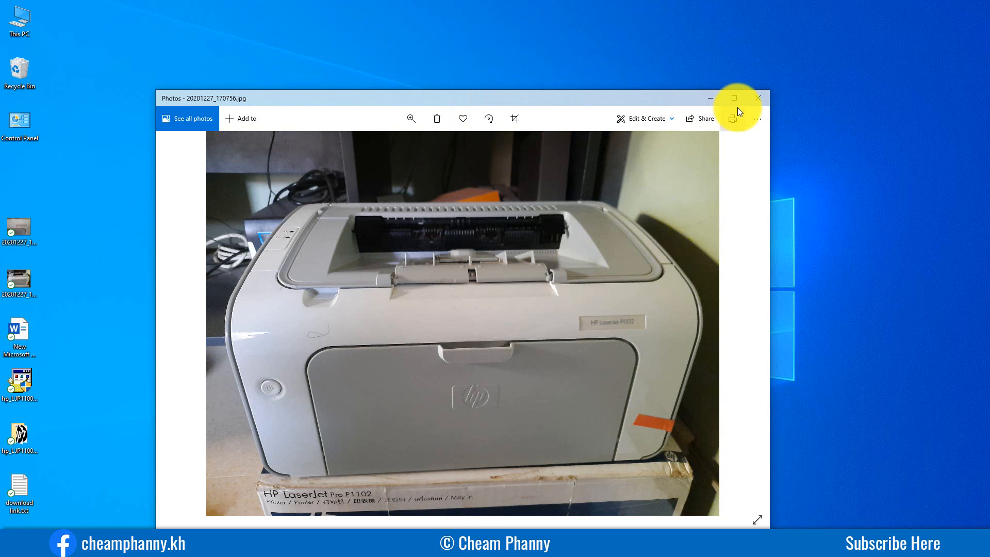
left_click(755, 104)
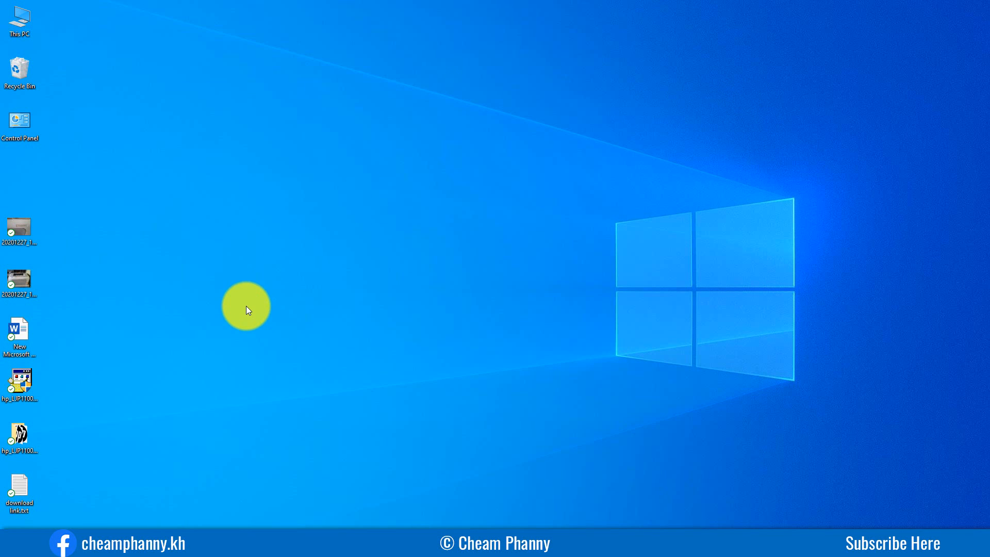
double_click(20, 277)
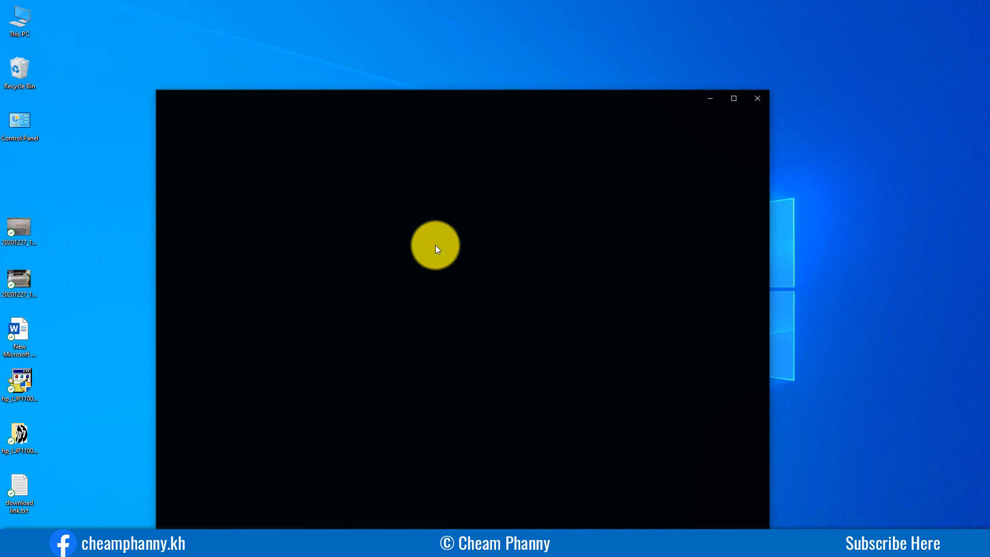
left_click_drag(481, 96, 474, 70)
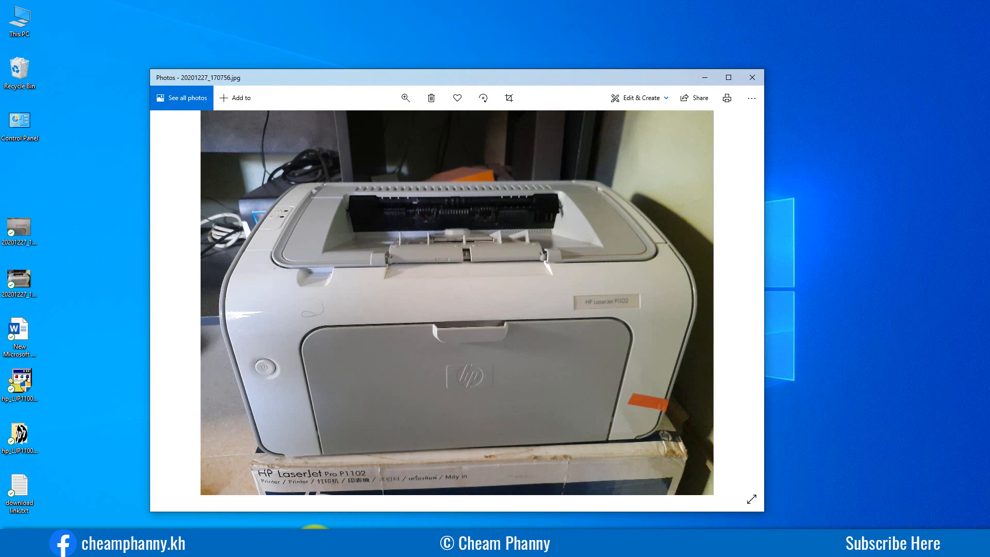
Switch to Microsoft Store, search for "hp" and open the HP Smart app page.
left_click(316, 547)
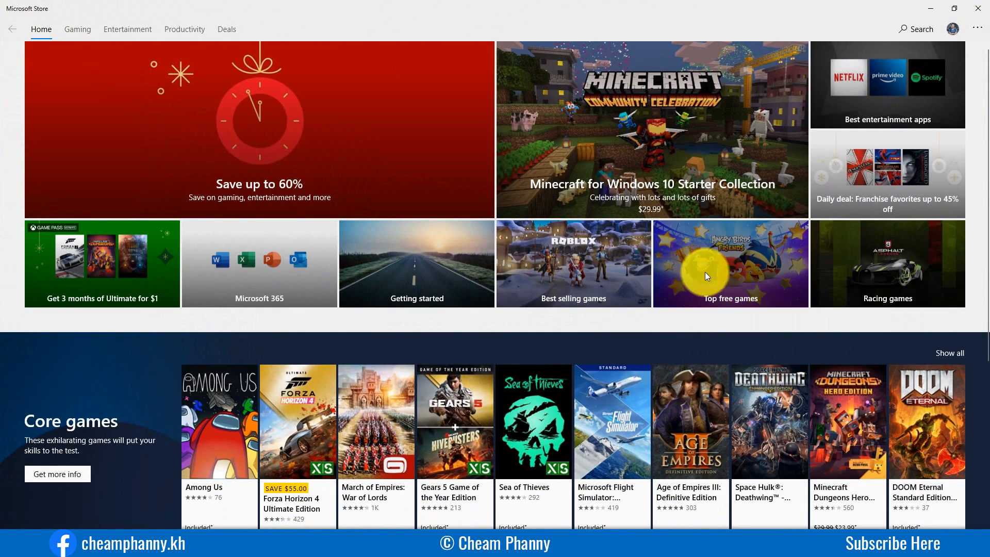
left_click(911, 30)
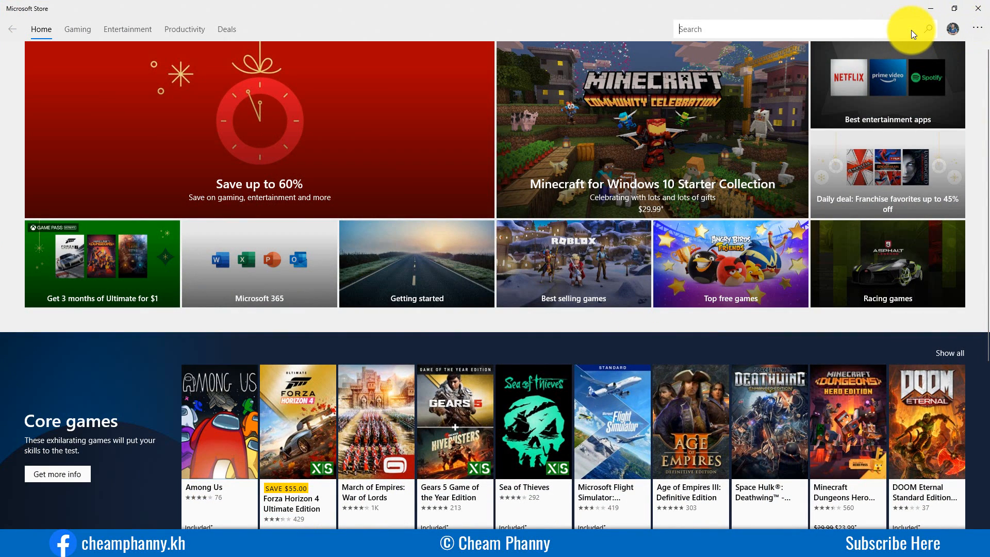
type("hp")
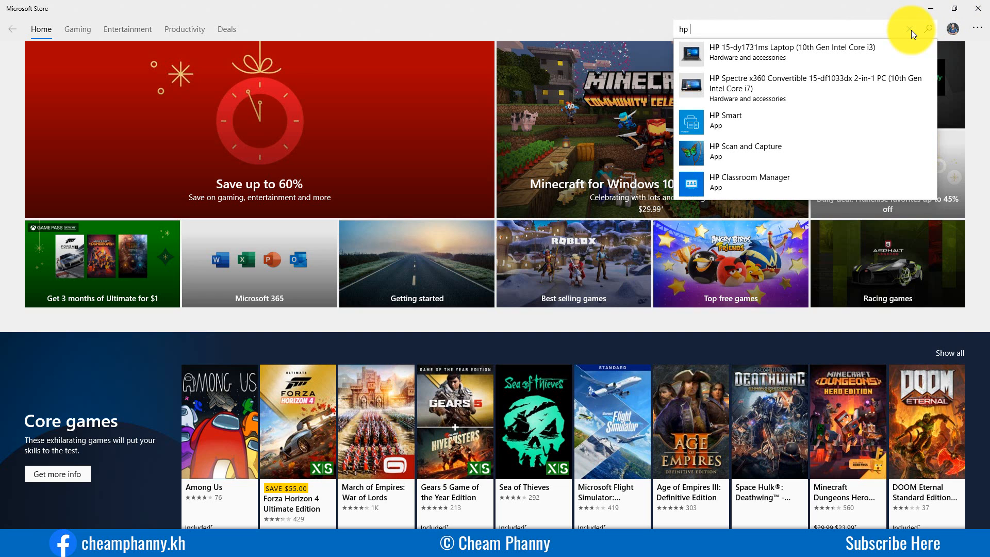
left_click(883, 124)
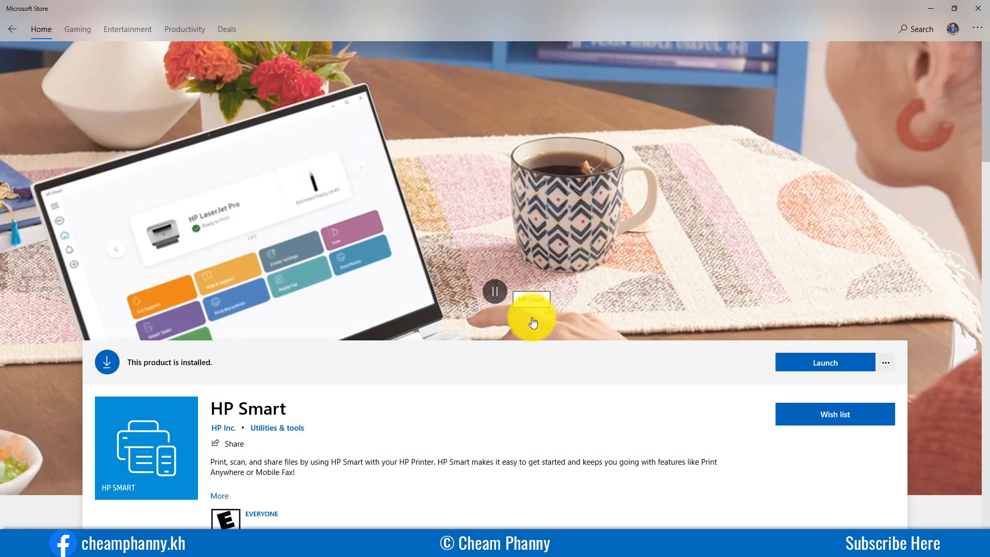
scroll(523, 341, "down", 3)
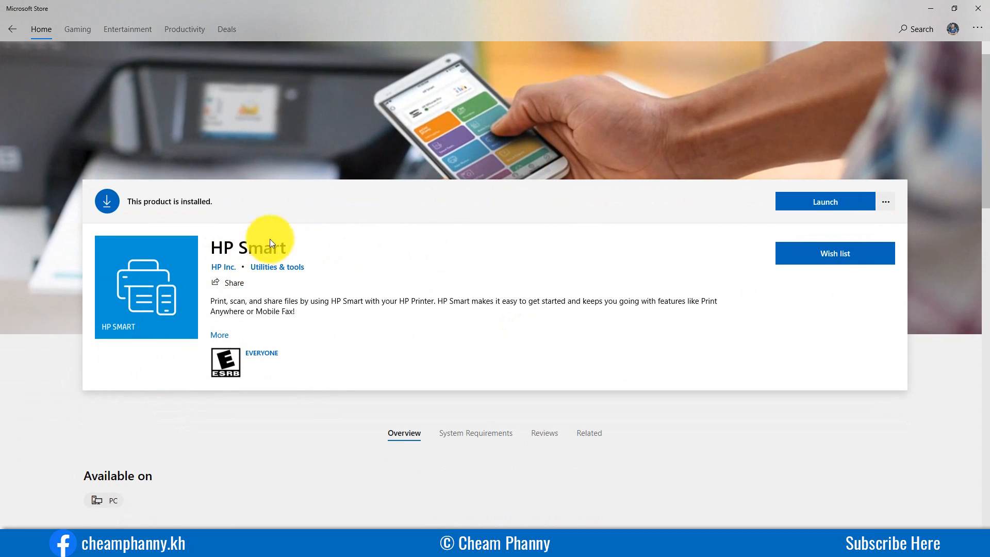
Launch HP Smart from its store page and arrange its window beside the printer photo.
left_click(809, 204)
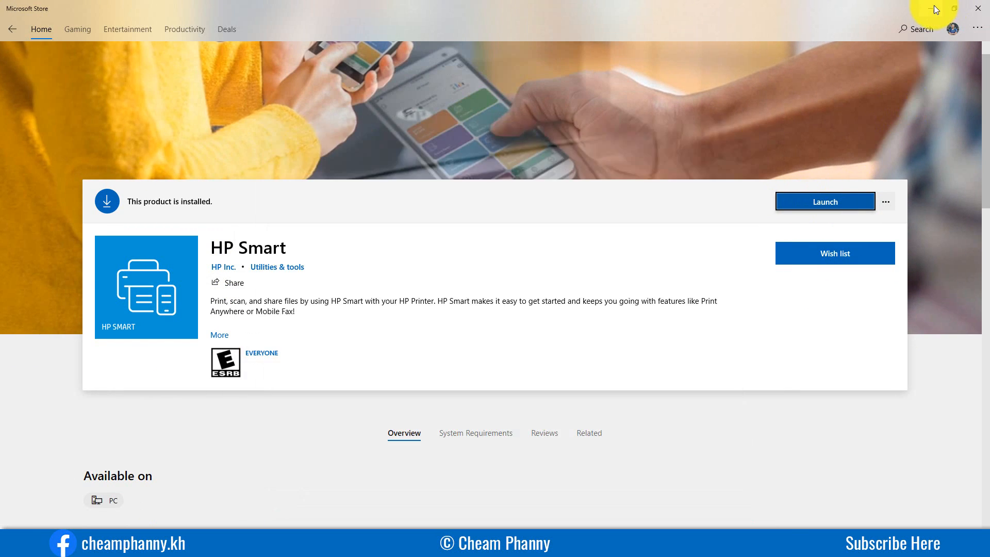
left_click(931, 8)
left_click_drag(512, 128, 744, 144)
left_click_drag(421, 89, 377, 87)
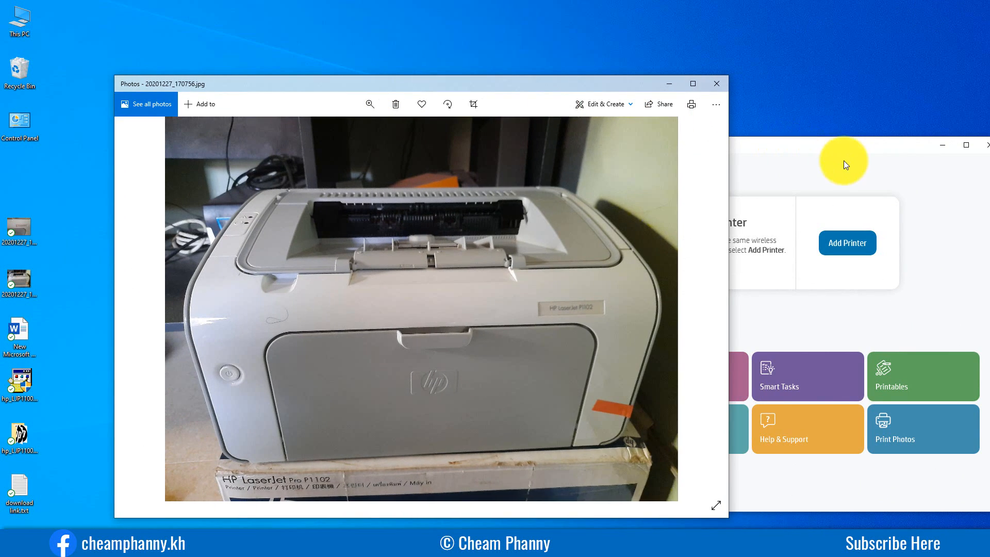
left_click(828, 152)
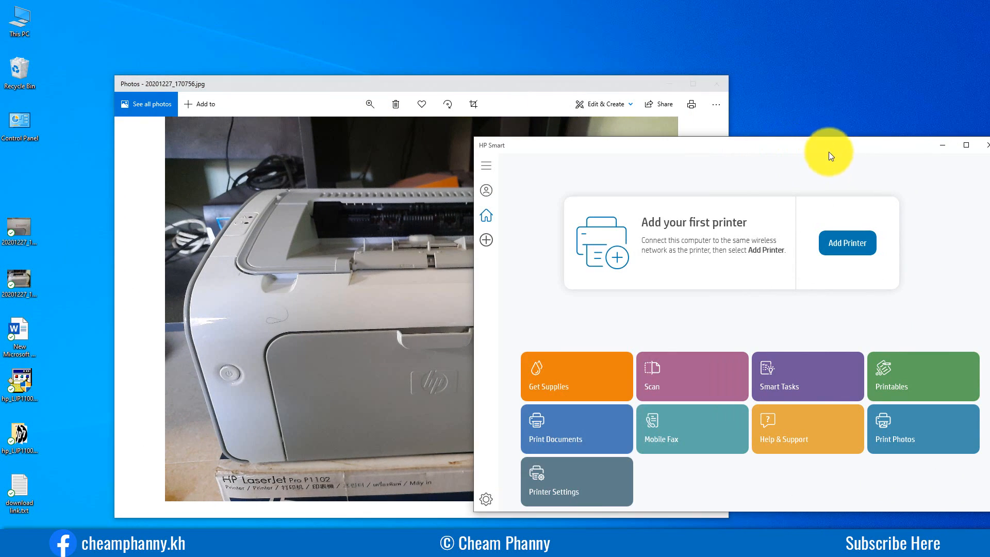
Look for the LaserJet P1102 among the printers available to add in HP Smart, and return to its home page.
left_click(858, 242)
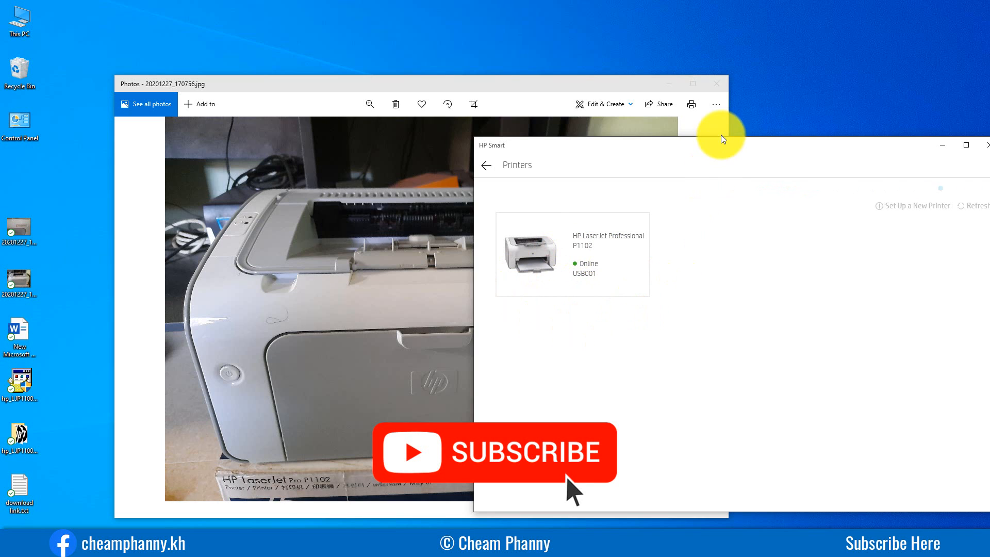
left_click_drag(734, 147, 701, 136)
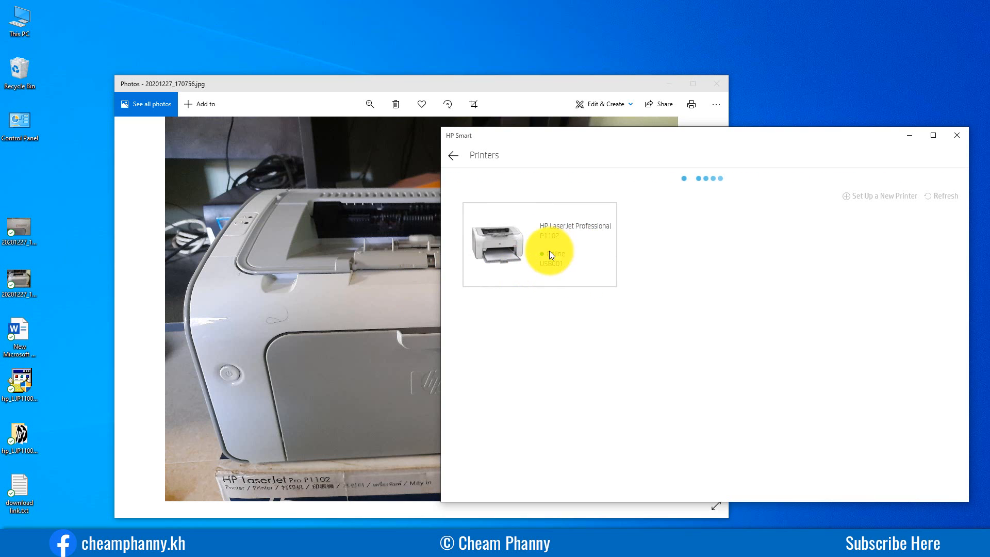
left_click(453, 156)
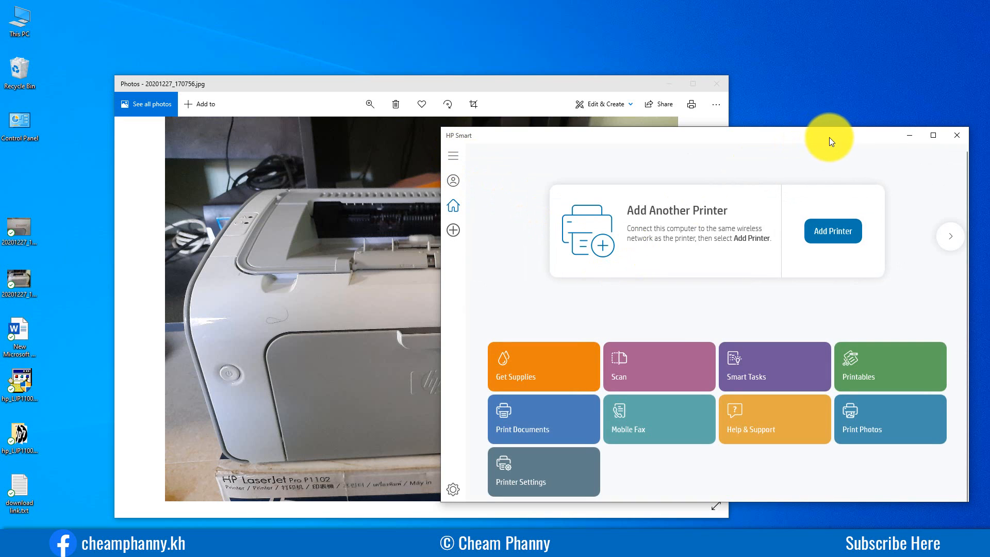
mouse_move(829, 138)
left_mouse_down()
mouse_move(816, 145)
mouse_move(819, 136)
left_mouse_up()
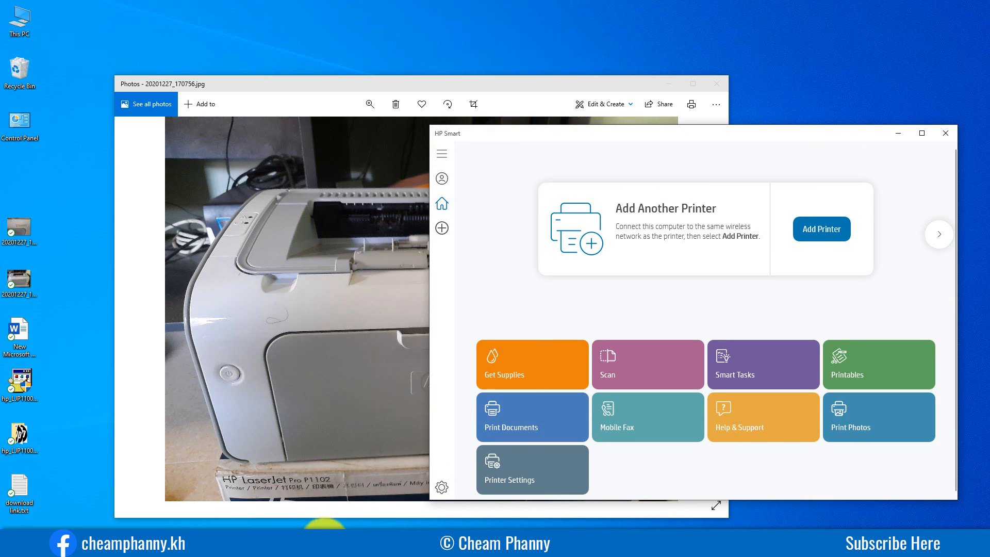
left_click(322, 540)
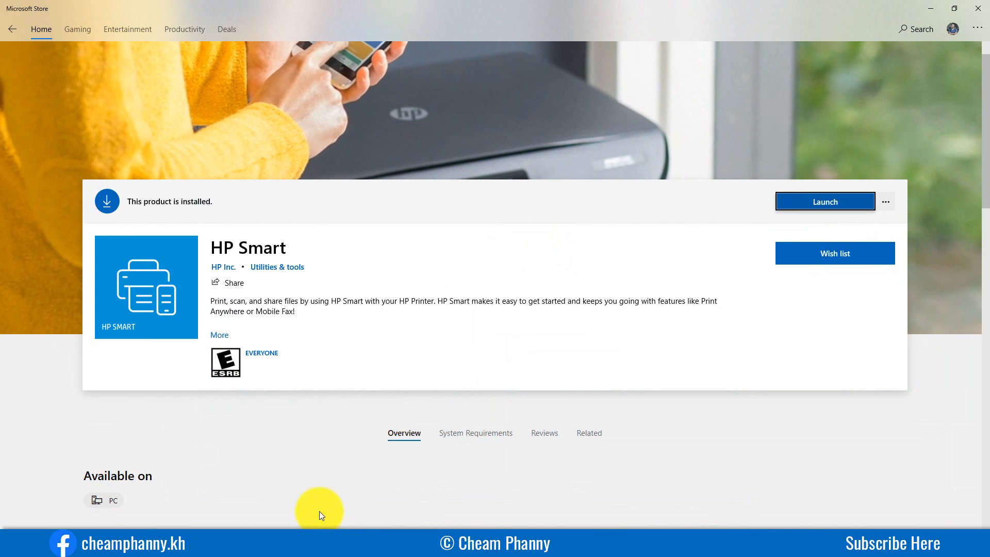
mouse_move(316, 539)
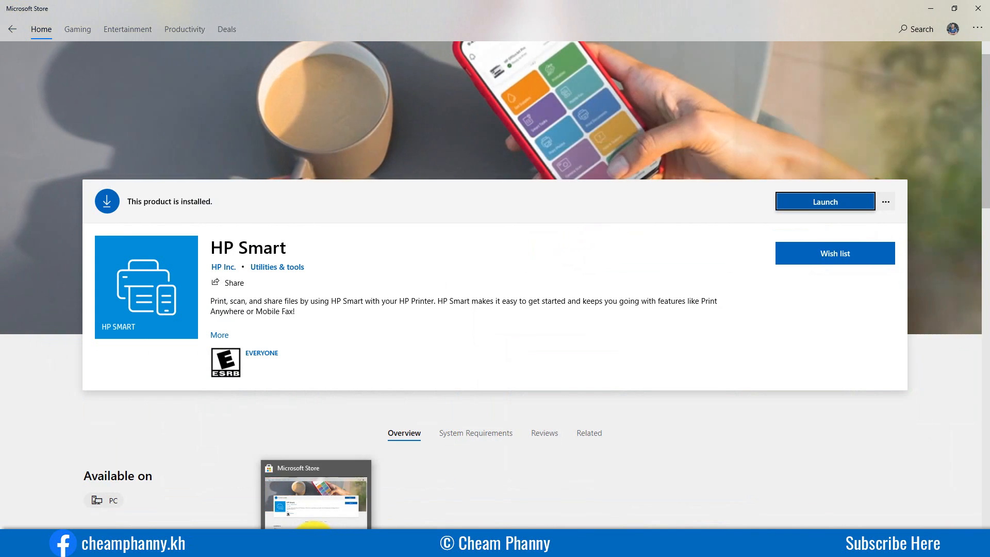
left_click(316, 539)
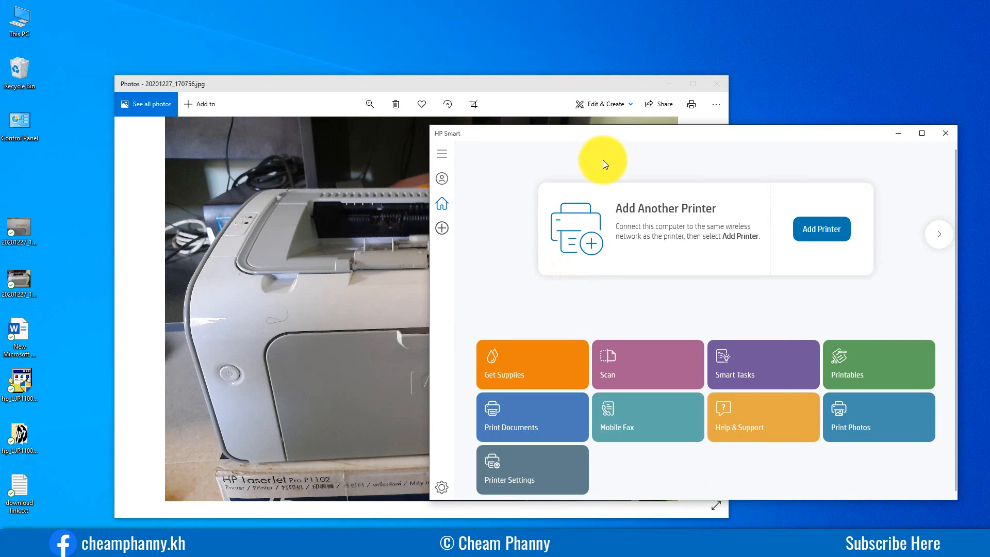
Close HP Smart and reposition the printer photo window on the desktop.
left_click_drag(625, 132, 630, 146)
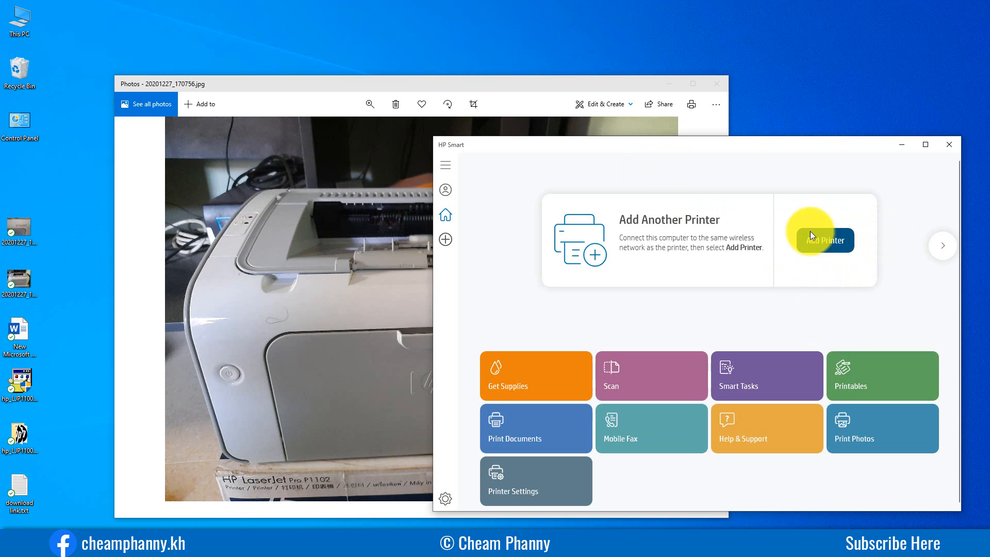
left_click_drag(677, 149, 669, 152)
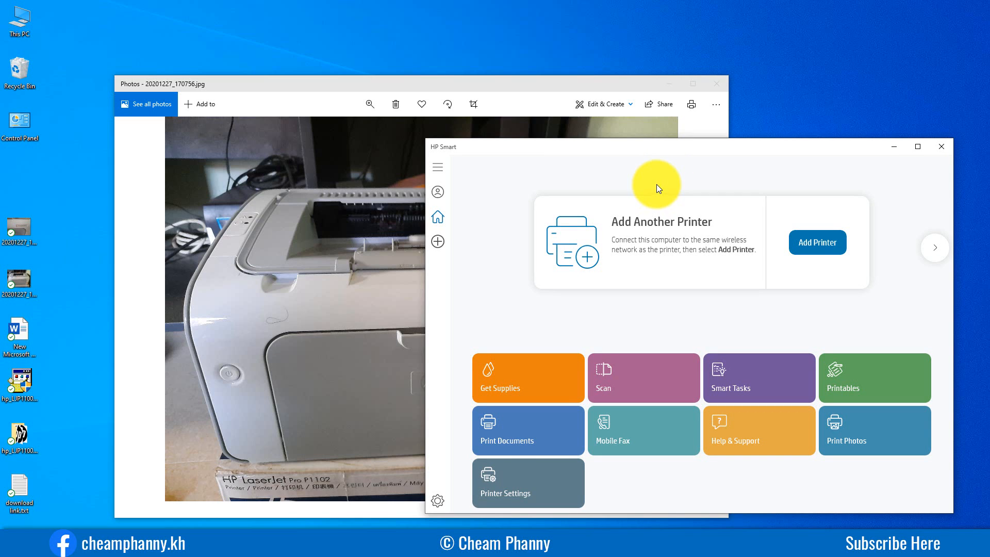
left_click_drag(646, 147, 641, 147)
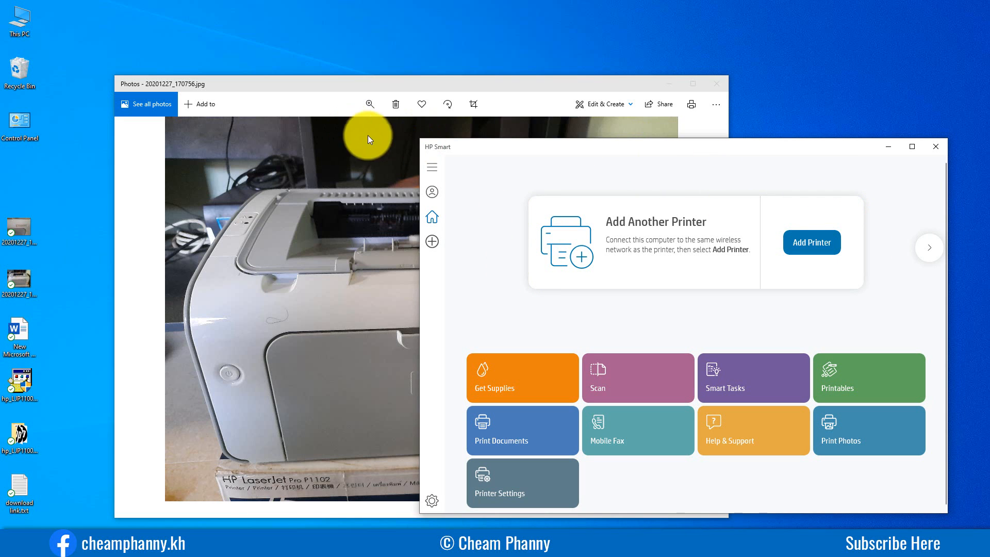
left_click(931, 149)
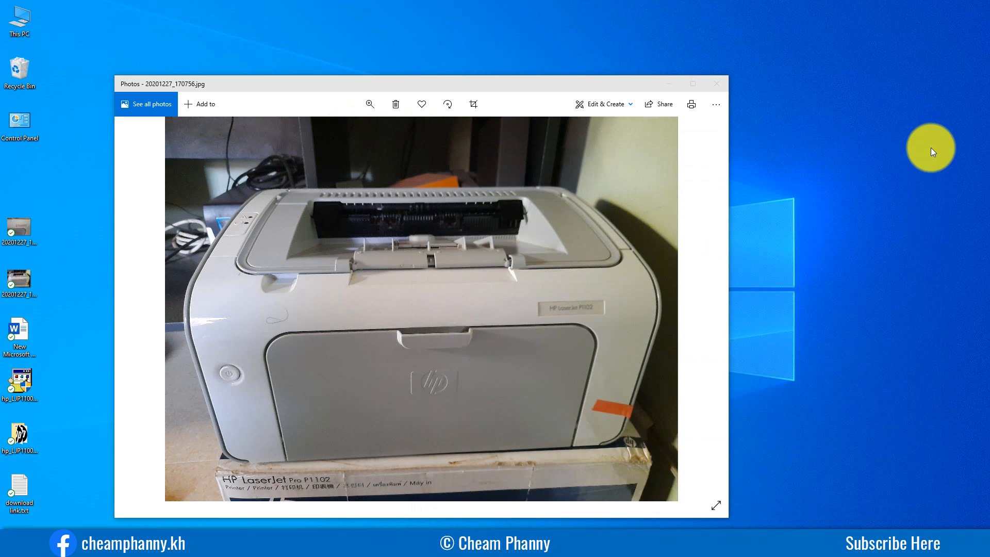
left_click_drag(388, 80, 397, 75)
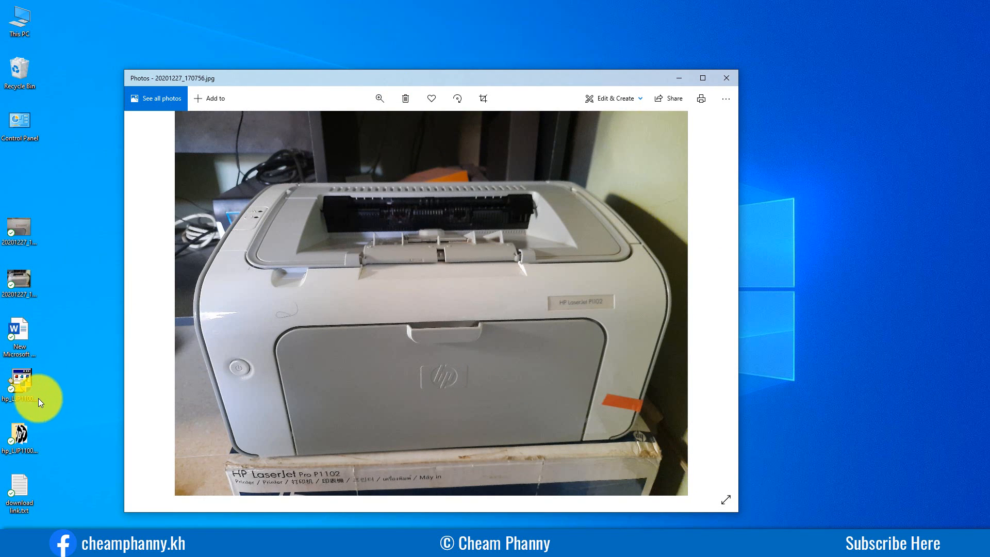
Examine the HP LaserJet Pro P1102 driver download page in Chrome and minimize the browser.
left_click(58, 389)
left_click(18, 381)
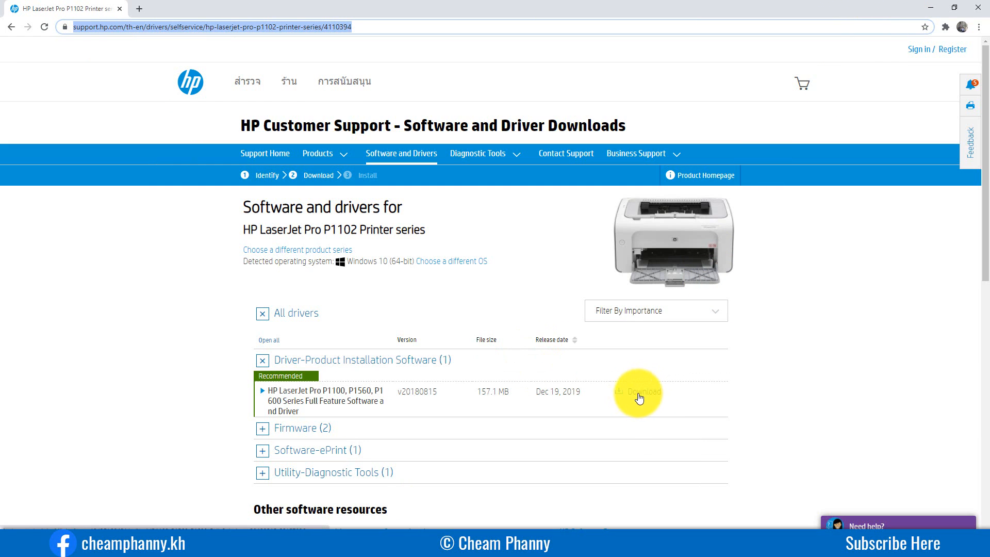
left_click(930, 8)
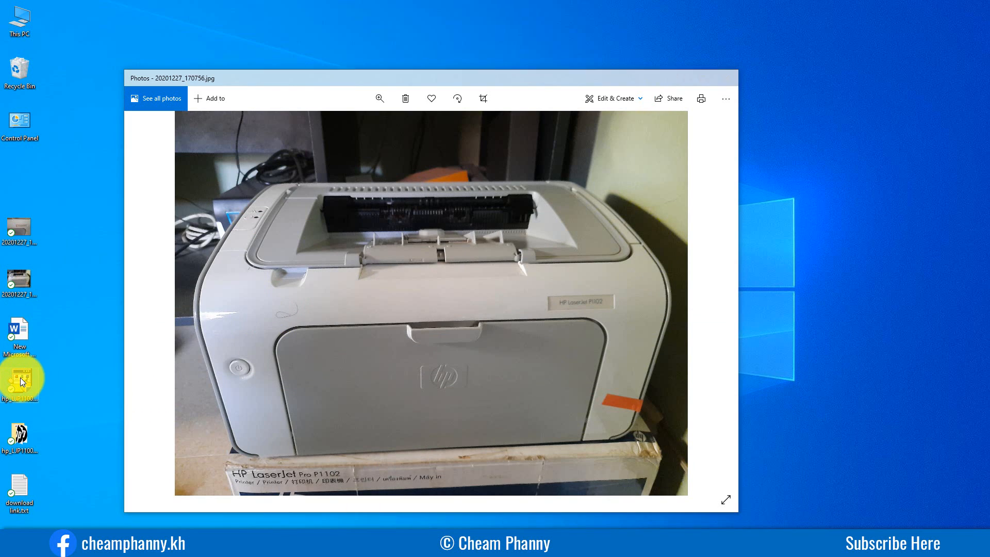
Open download link.txt from the desktop, read the HP driver page address and close the file.
double_click(20, 487)
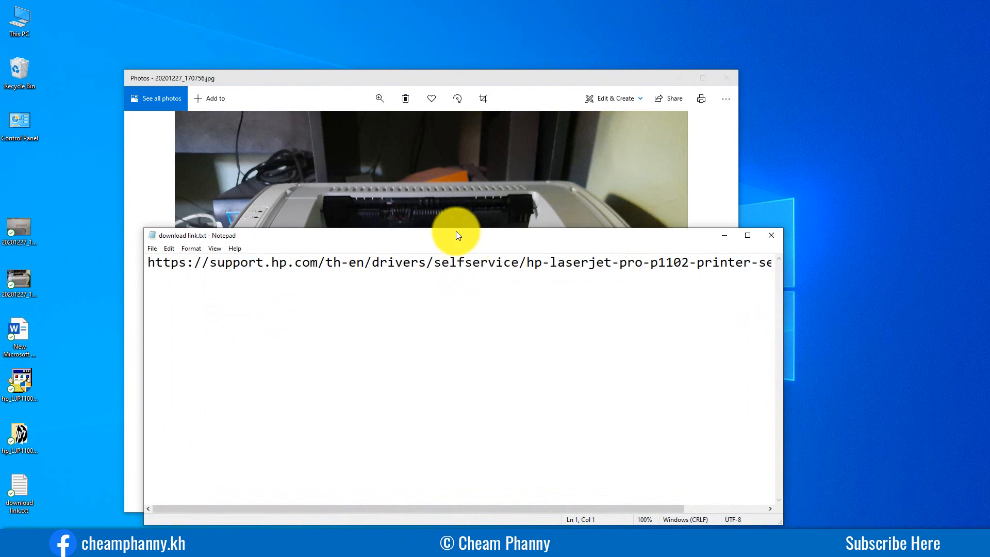
left_click_drag(444, 240, 466, 247)
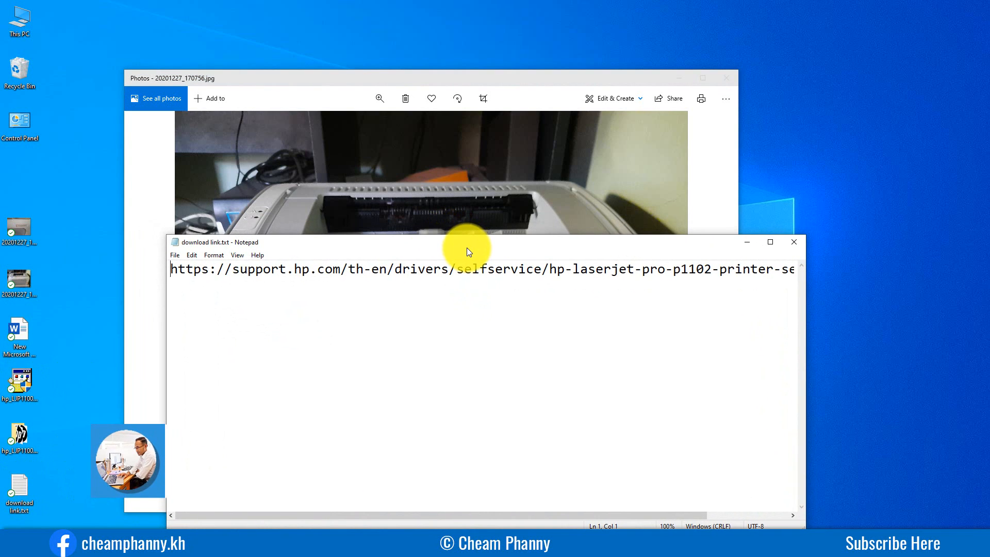
left_click(794, 242)
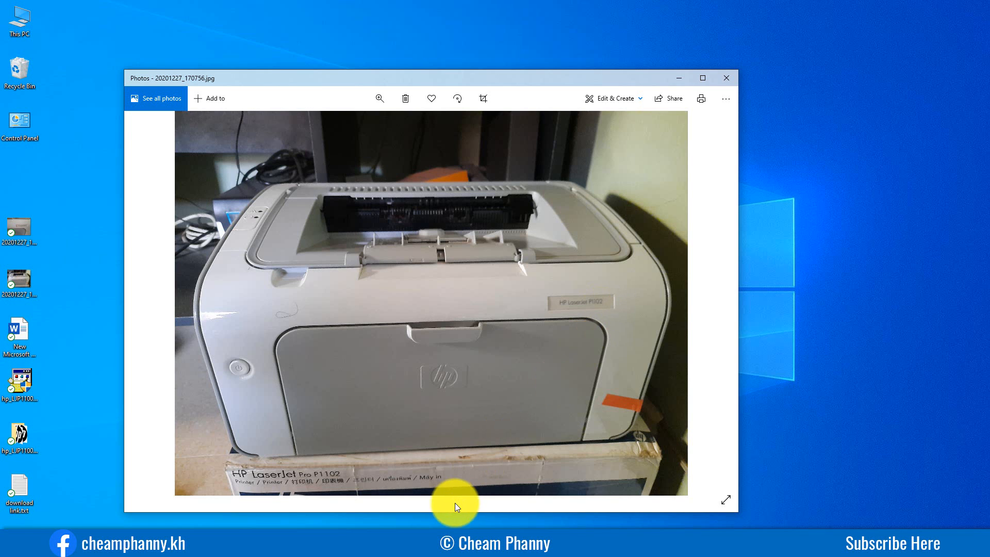
Switch to Chrome, reload the P1102 driver page, go back to HP's desktop identification page and activate the serial number field.
left_click(443, 546)
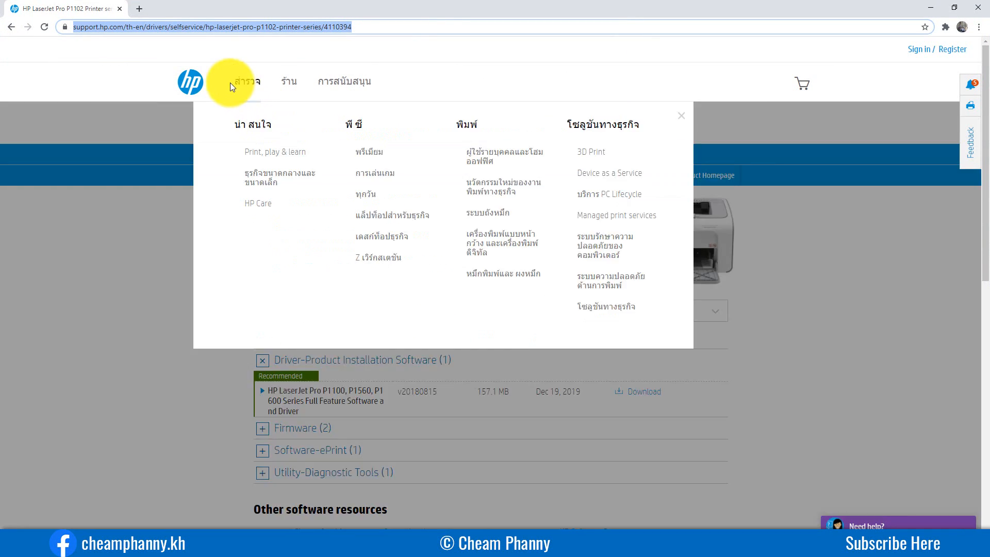
key("Return")
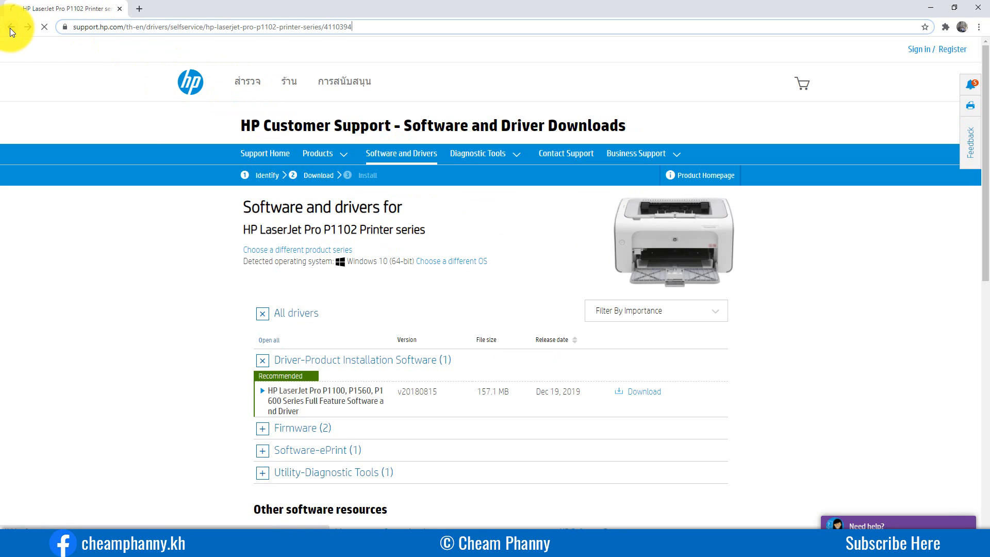
left_click(10, 27)
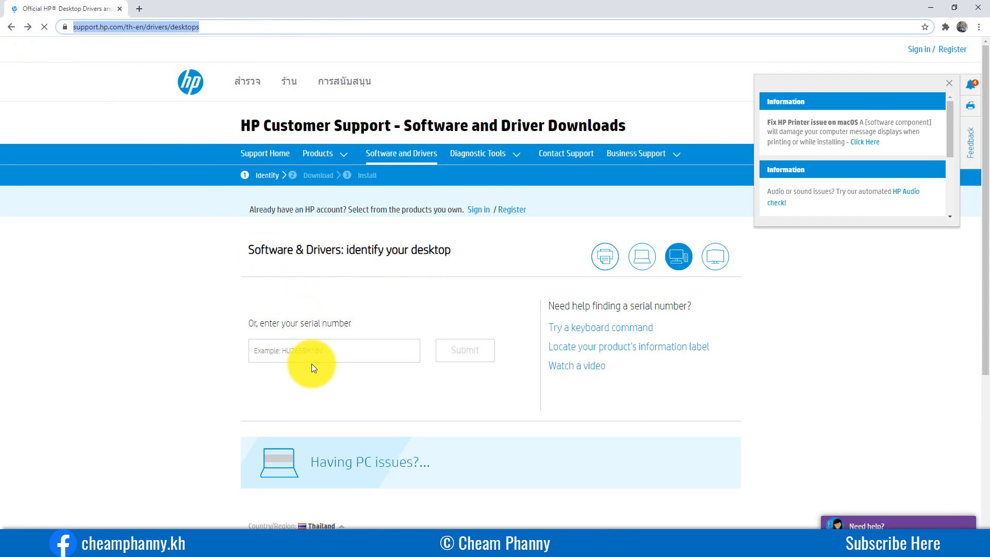
left_click(326, 353)
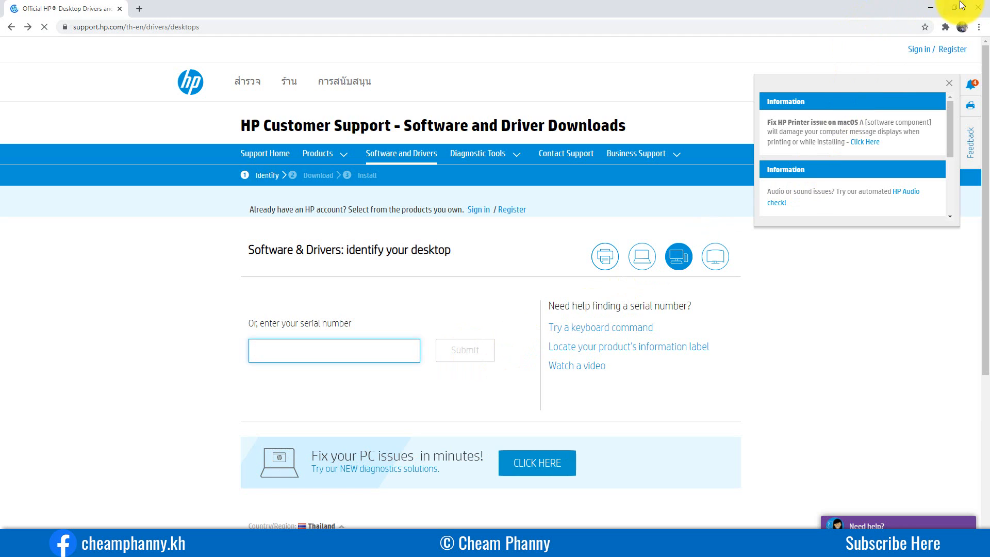
Minimize Chrome and reposition the printer photo window clear of the desktop icons.
left_click(930, 6)
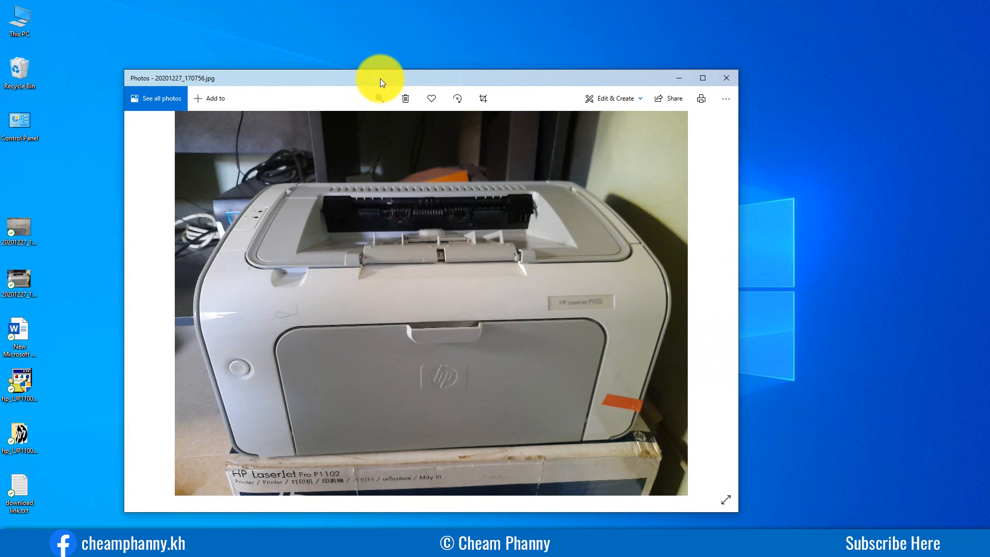
left_click_drag(380, 78, 416, 81)
left_click(105, 390)
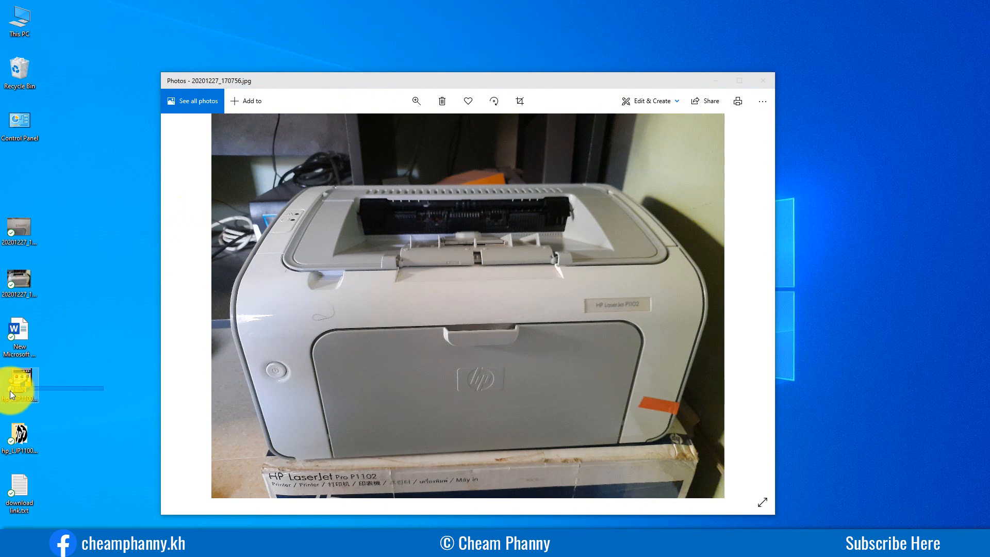
Review the available actions for the HP LJP1100_P1560_P1600 Full Solution installer on the desktop and close the printer photo.
left_click(17, 386)
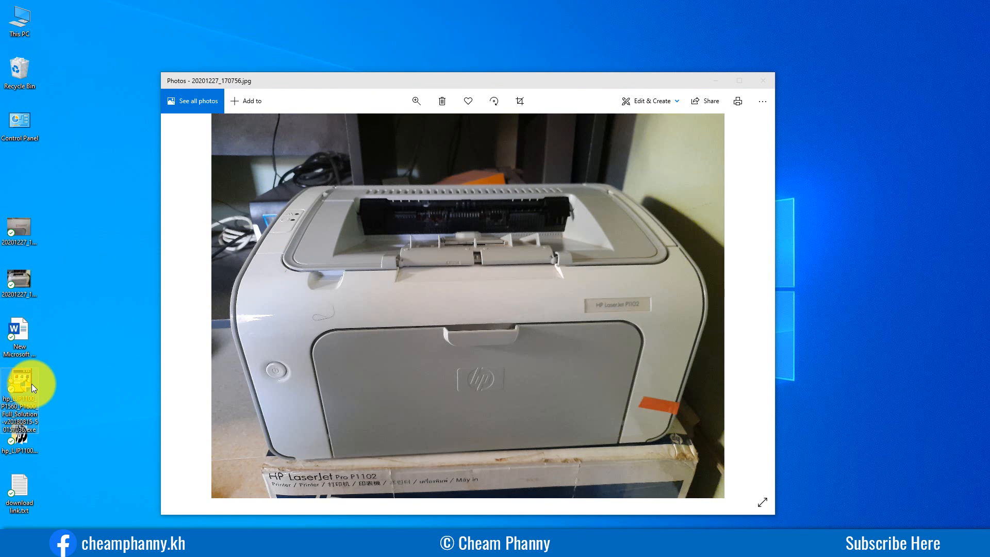
right_click(32, 384)
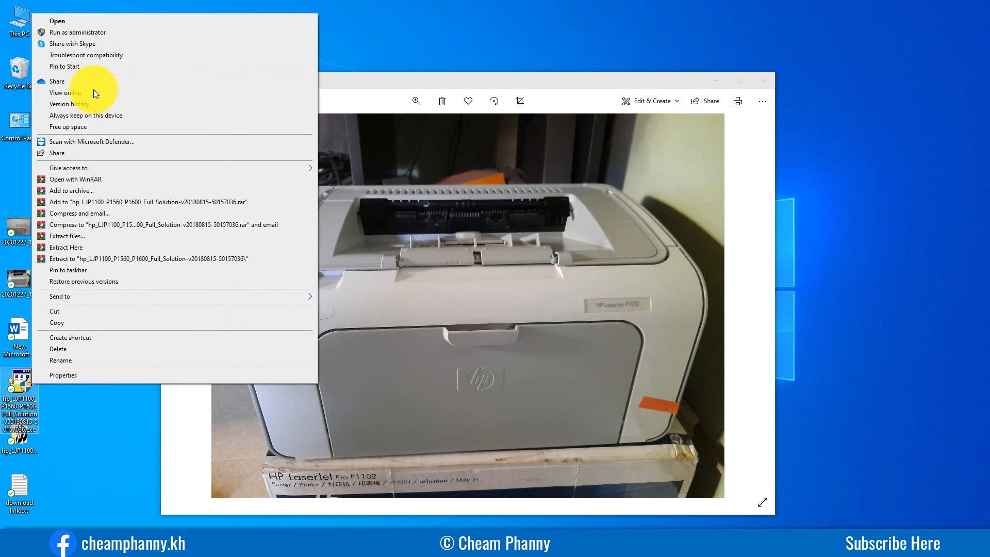
left_click(82, 402)
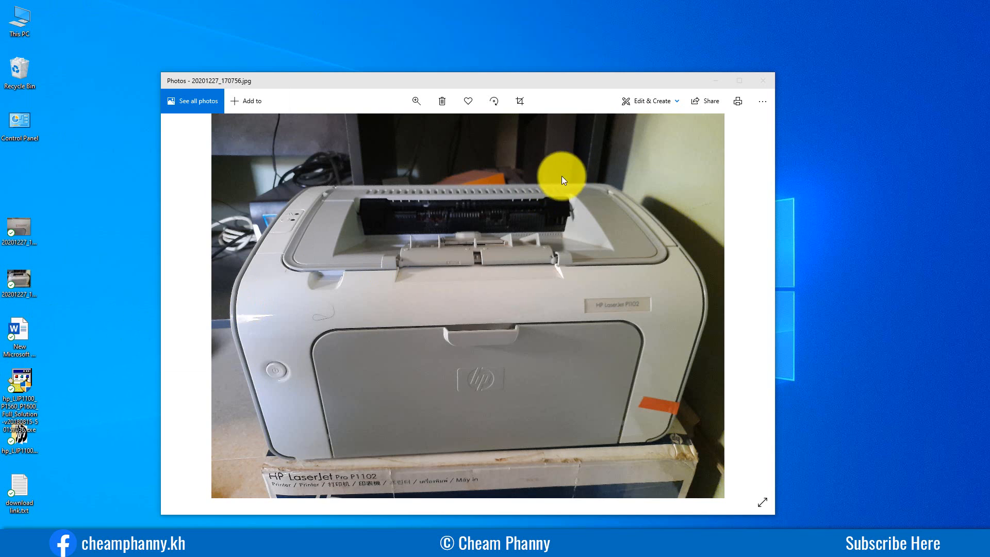
left_click(763, 81)
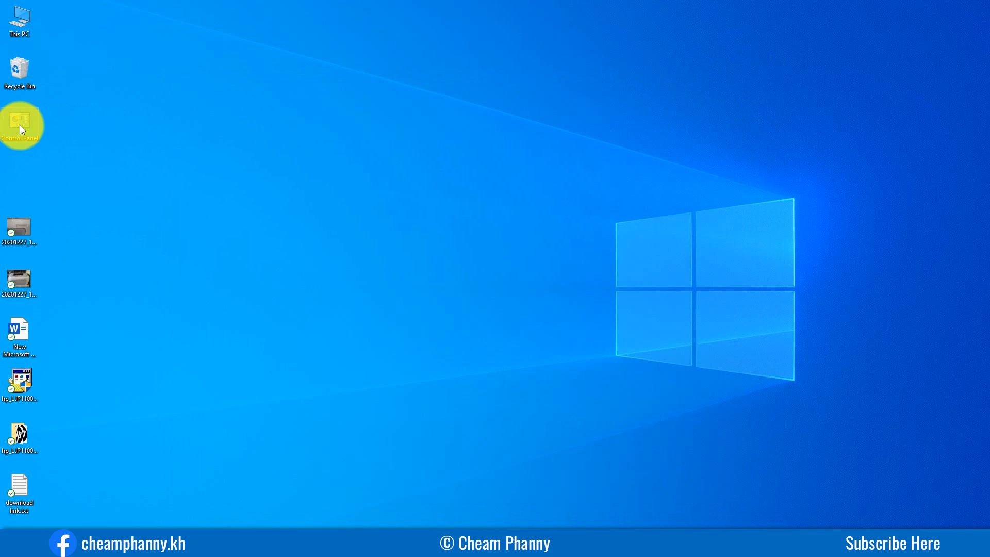
right_click(20, 126)
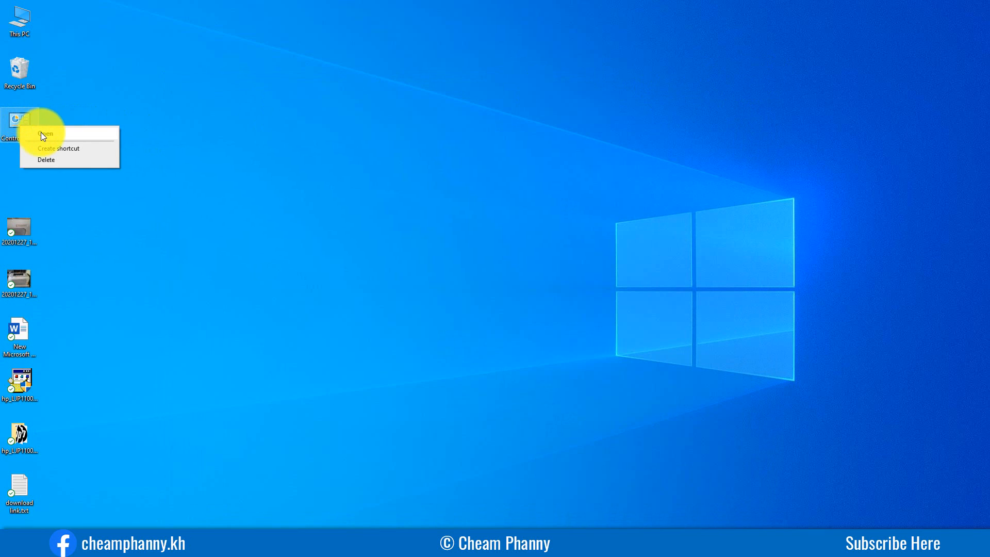
left_click(328, 285)
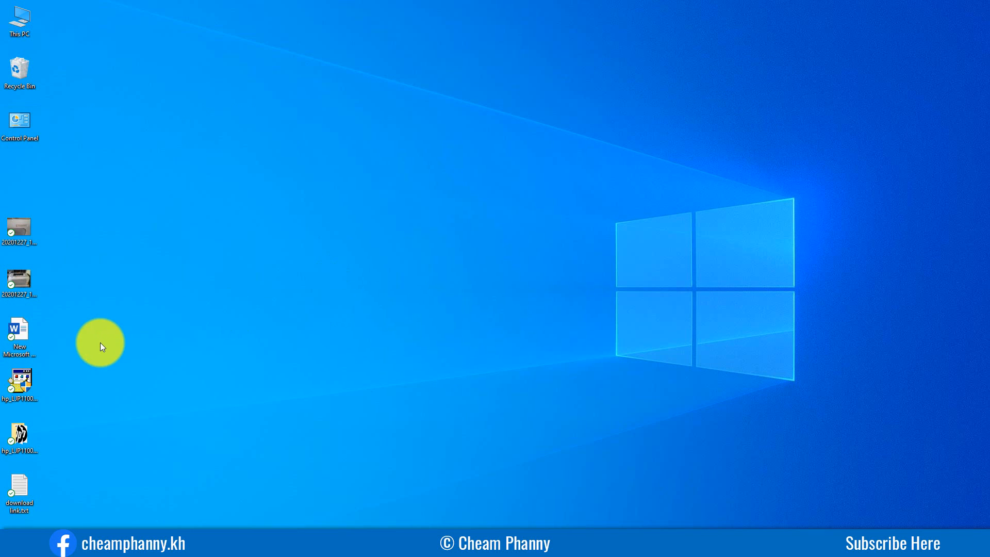
Open New Microsoft Word Document.docx, check the print settings for the HP LaserJet Professional P1102 without printing, and minimize Word.
double_click(19, 331)
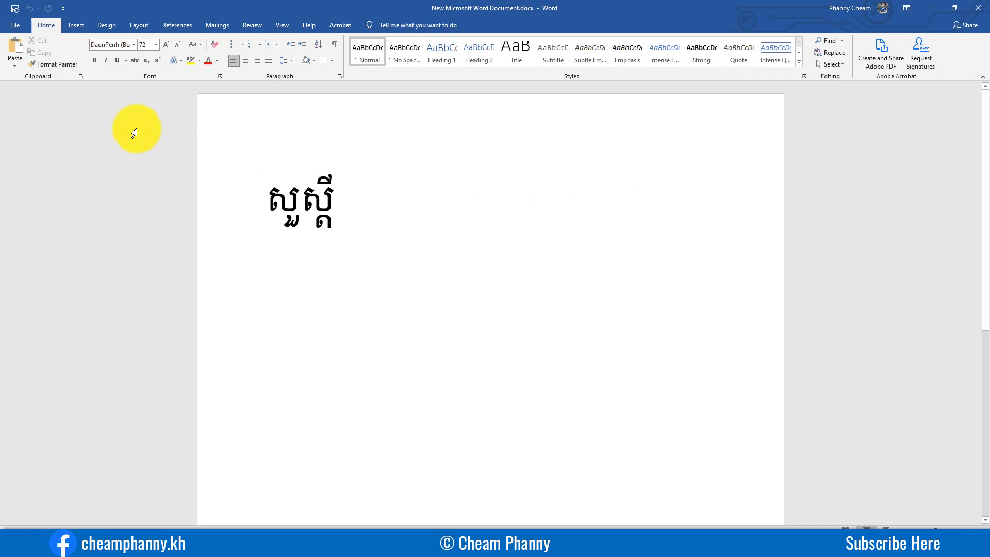
left_click(16, 26)
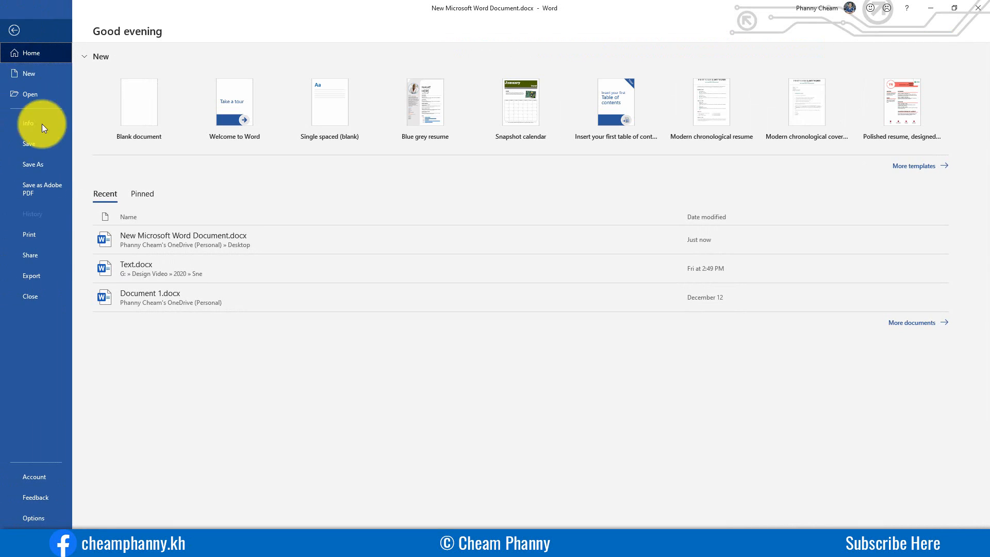
left_click(47, 239)
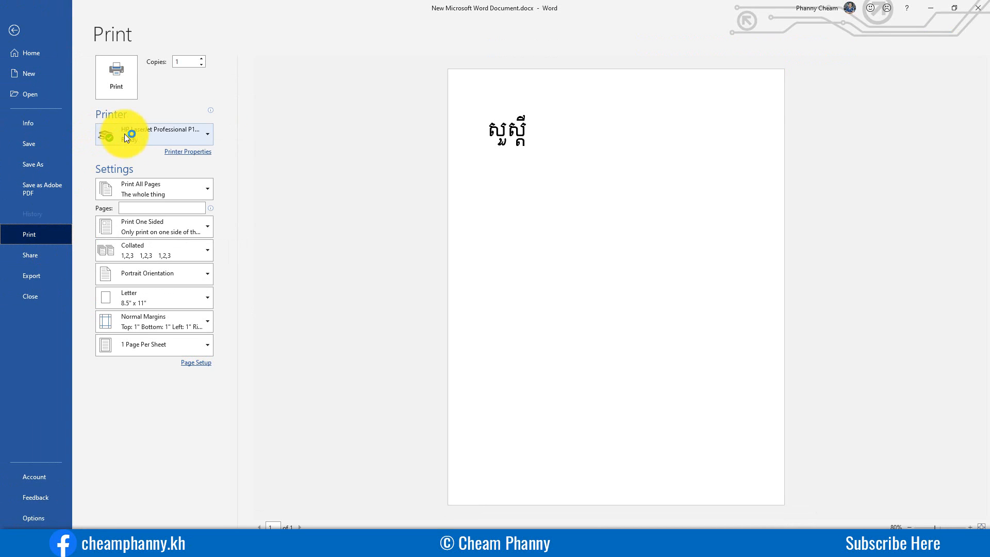
left_click(205, 133)
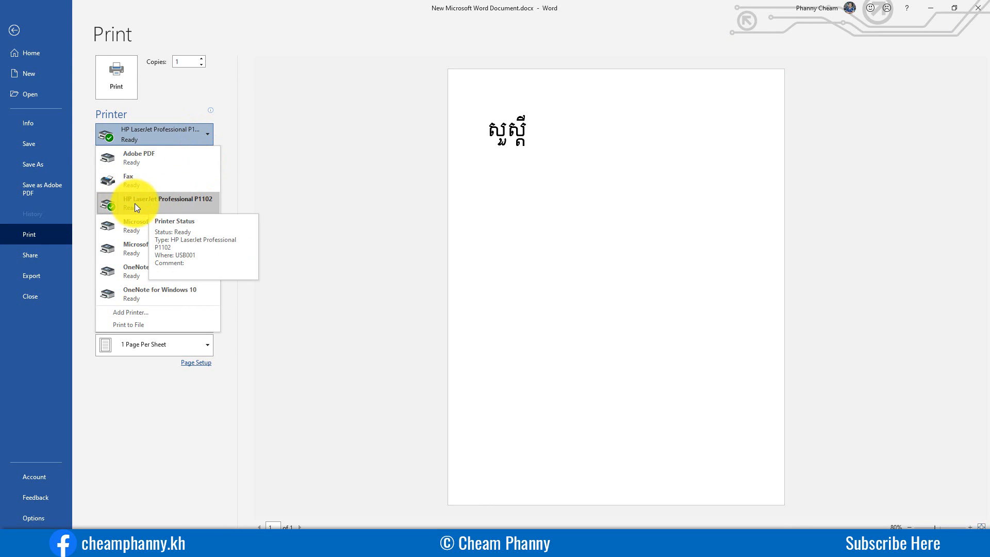
left_click(287, 192)
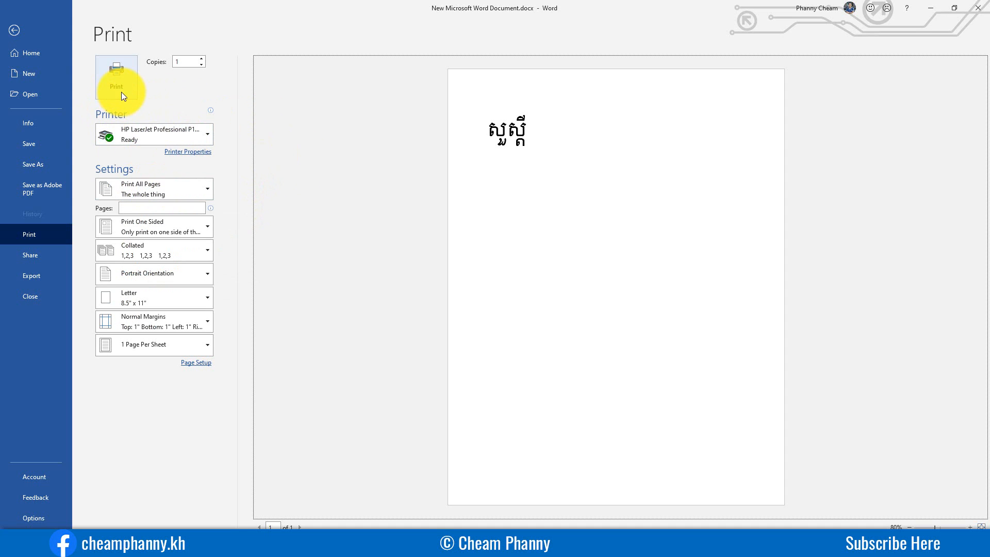
left_click(14, 30)
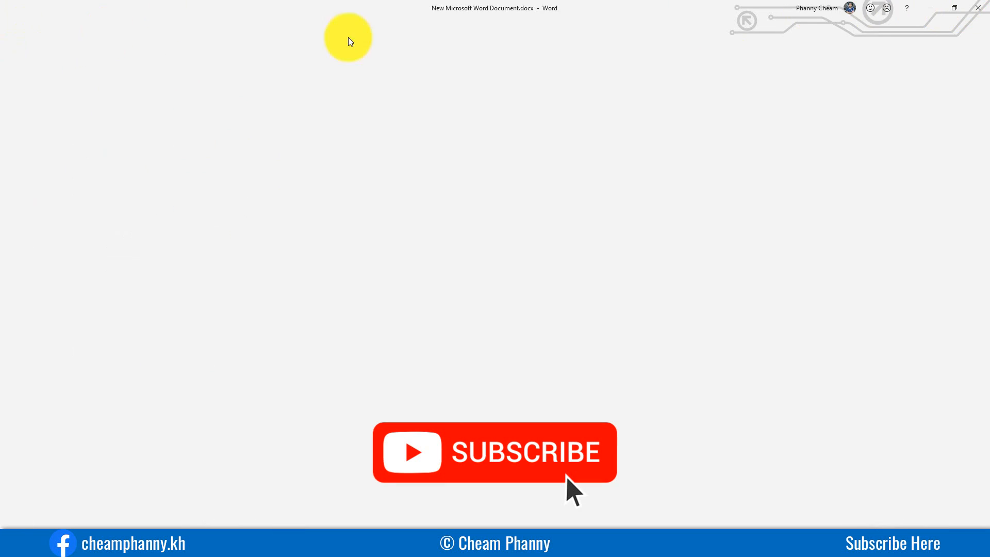
left_click(934, 11)
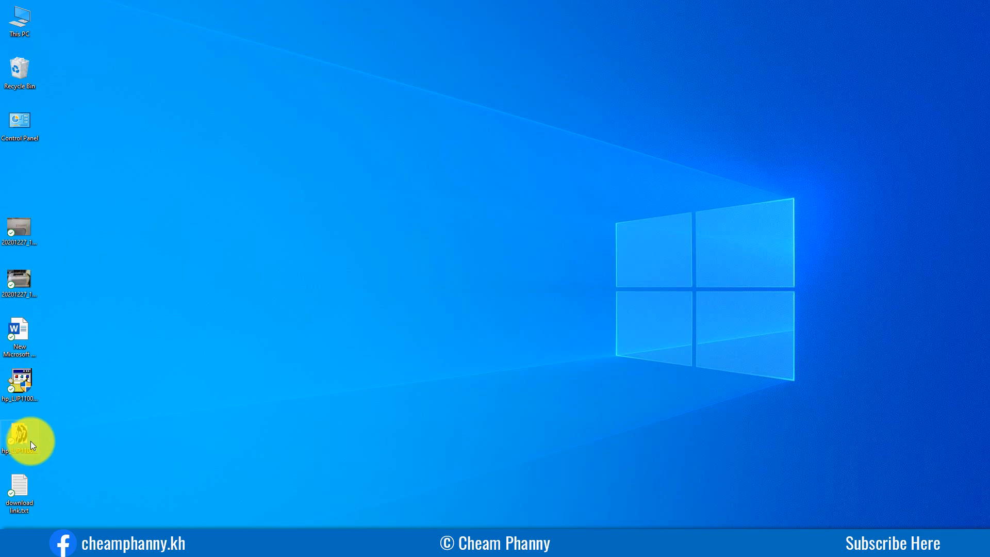
Review the extraction options for the HP Full Solution installer and move the extracted driver folder to an empty area of the desktop.
right_click(23, 379)
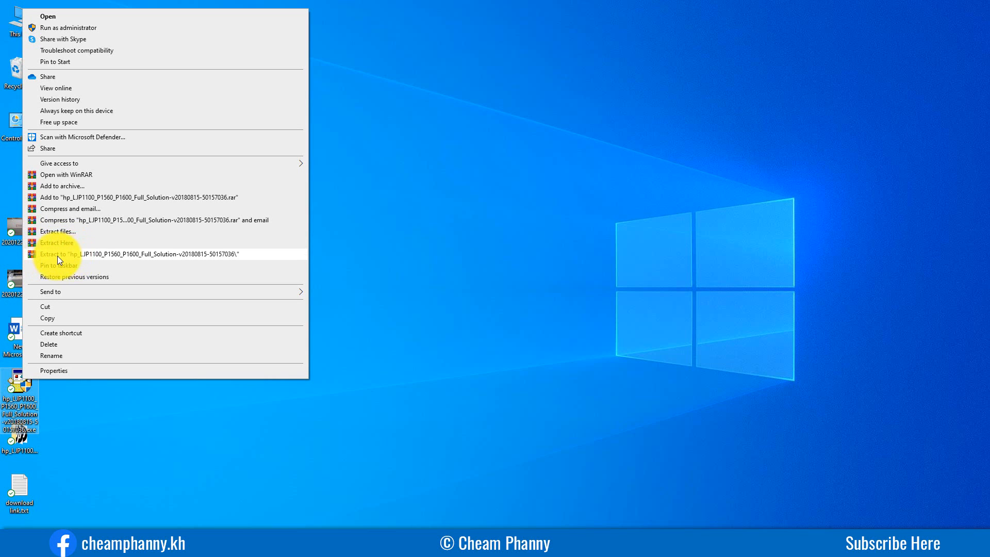
left_click(267, 255)
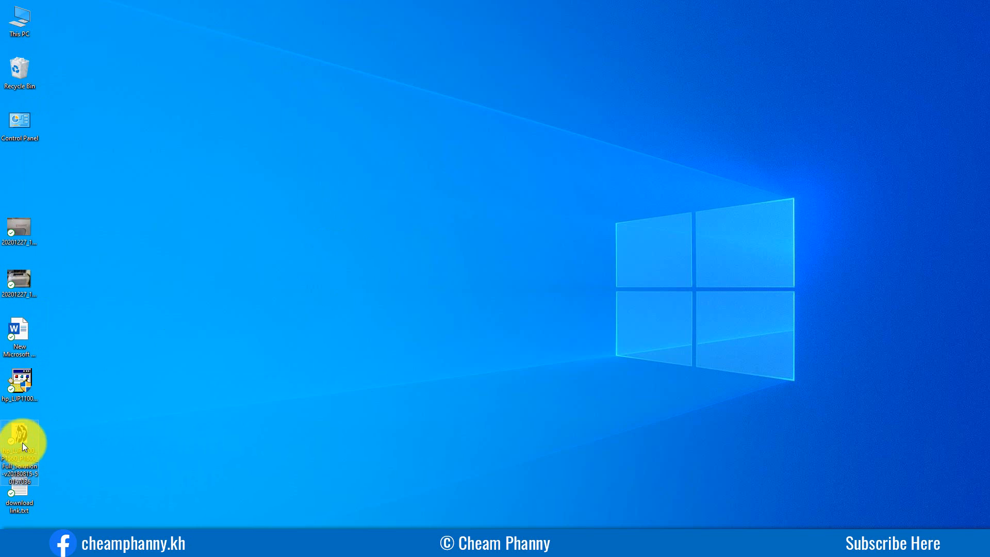
left_click_drag(18, 434, 140, 392)
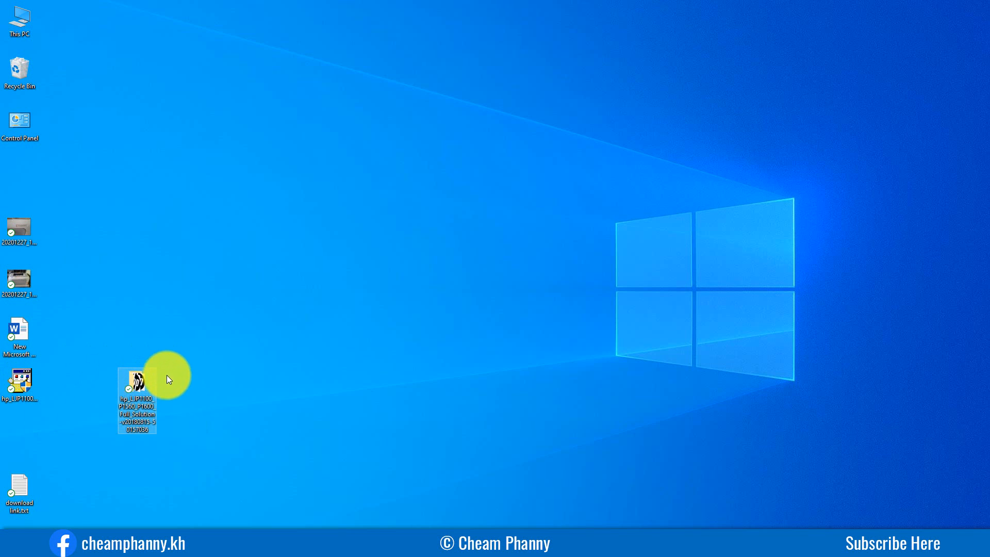
Browse the files in the extracted HP driver folder, close it and place the folder nearer the installer on the desktop.
double_click(143, 382)
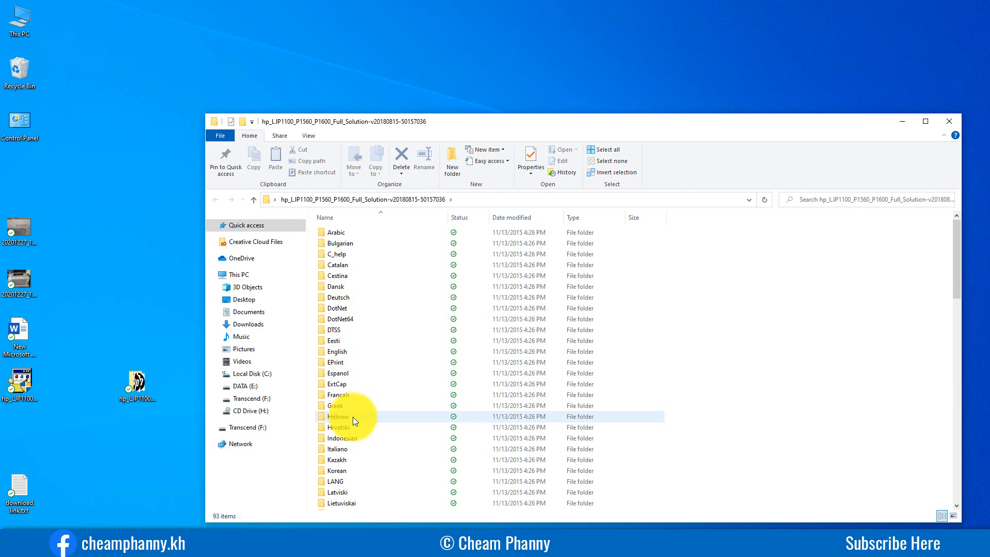
scroll(355, 416, "down", 20)
scroll(355, 417, "down", 1)
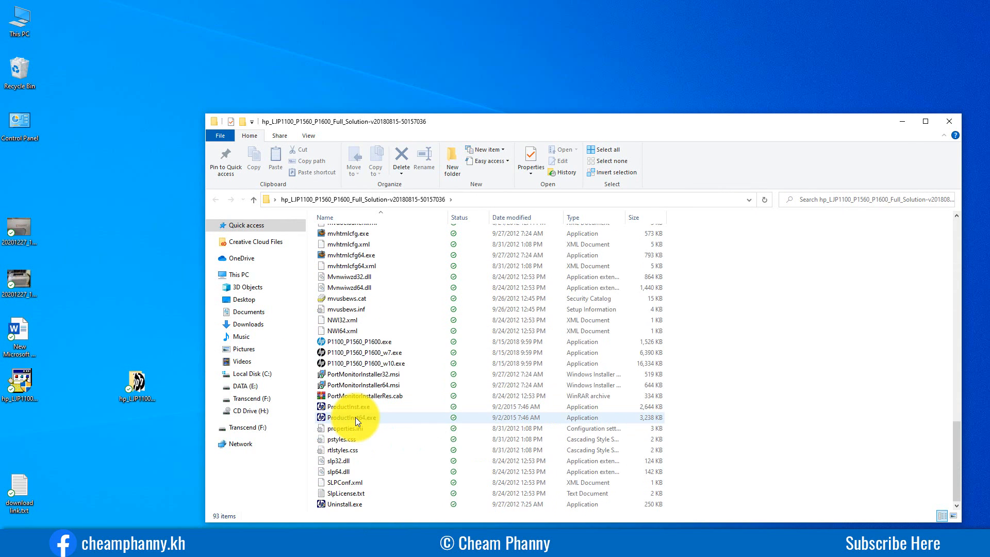
left_click(949, 121)
left_click_drag(136, 384, 91, 377)
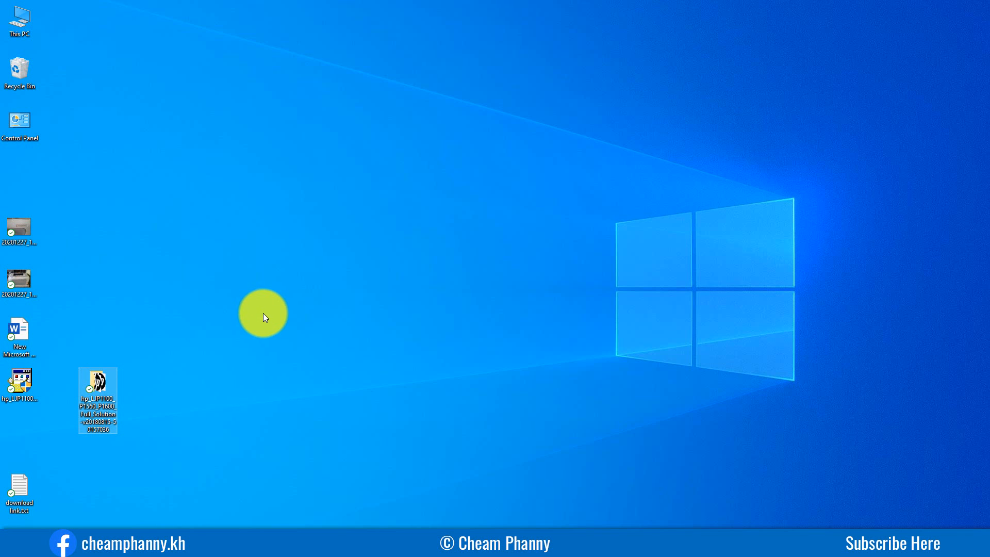
Open the Printers & scanners page under Devices in Windows Settings.
left_click(10, 546)
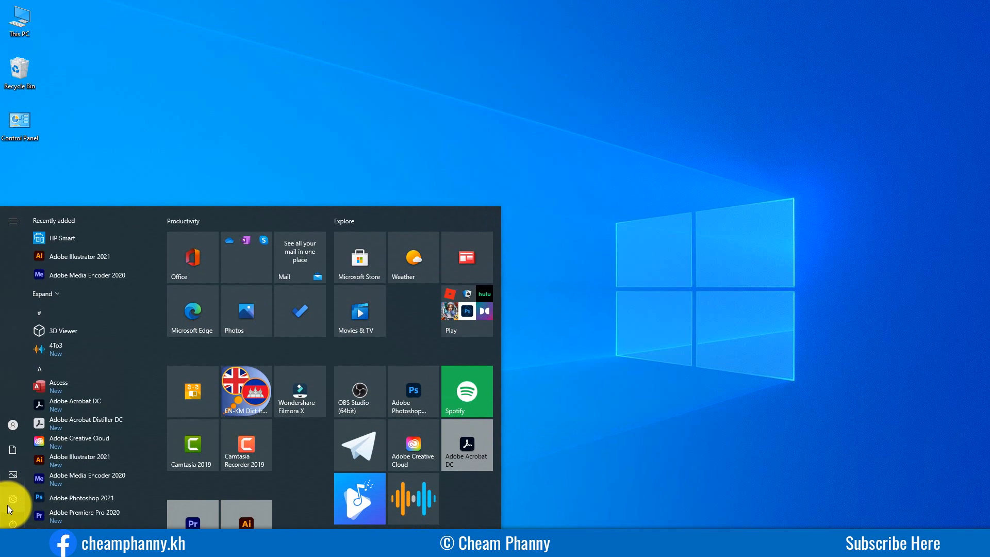
left_click(8, 501)
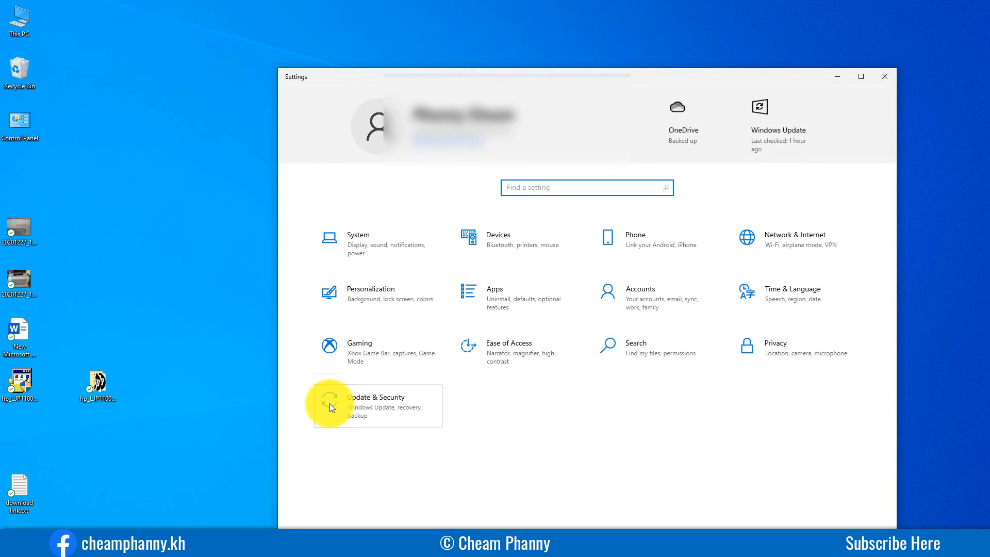
left_click(506, 236)
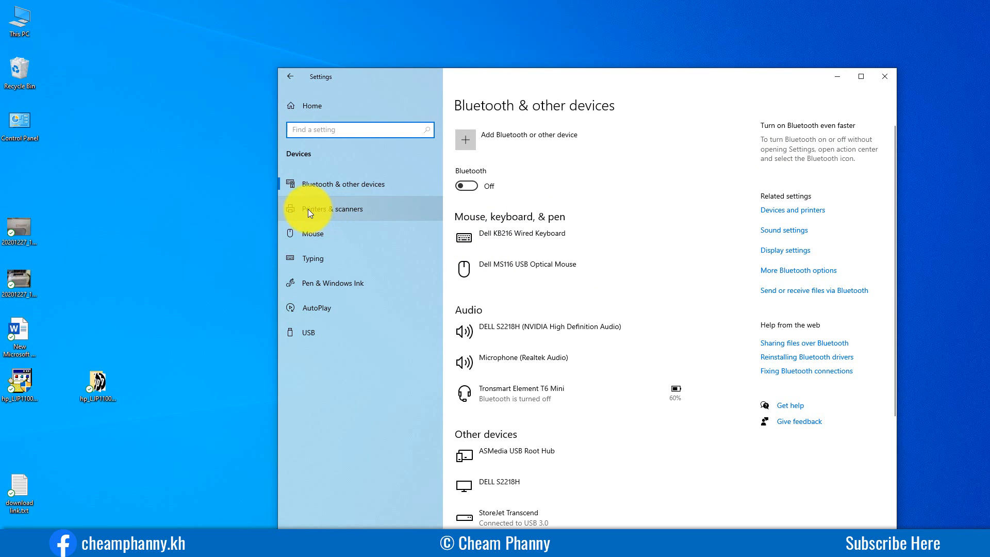
left_click(329, 217)
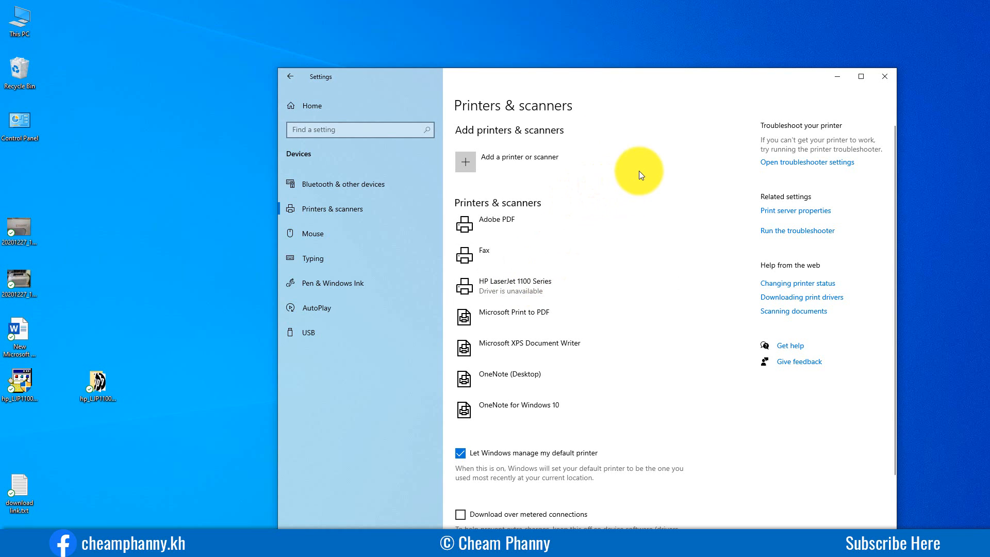
Start adding a printer that isn't listed and choose to add a local or network printer with manual settings.
left_click(468, 163)
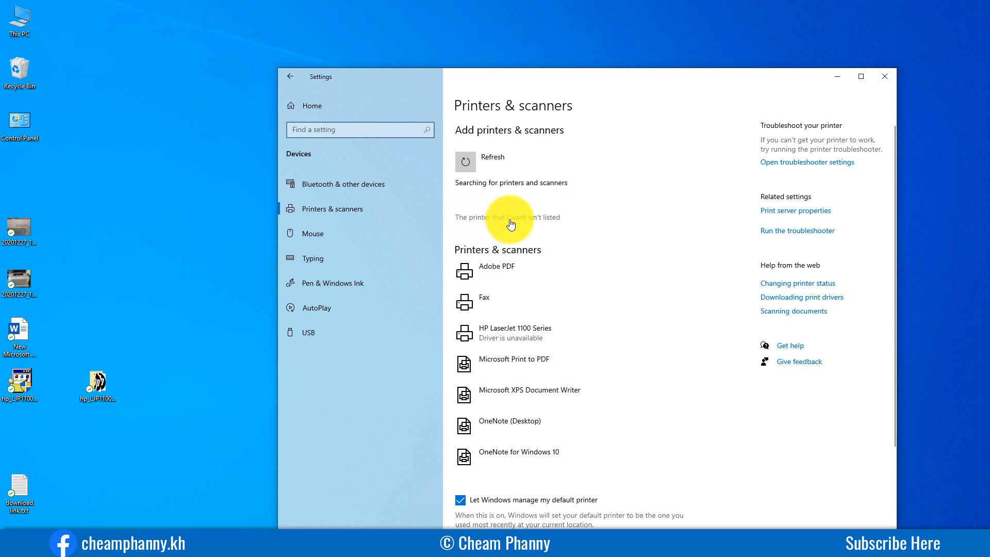
left_click(481, 217)
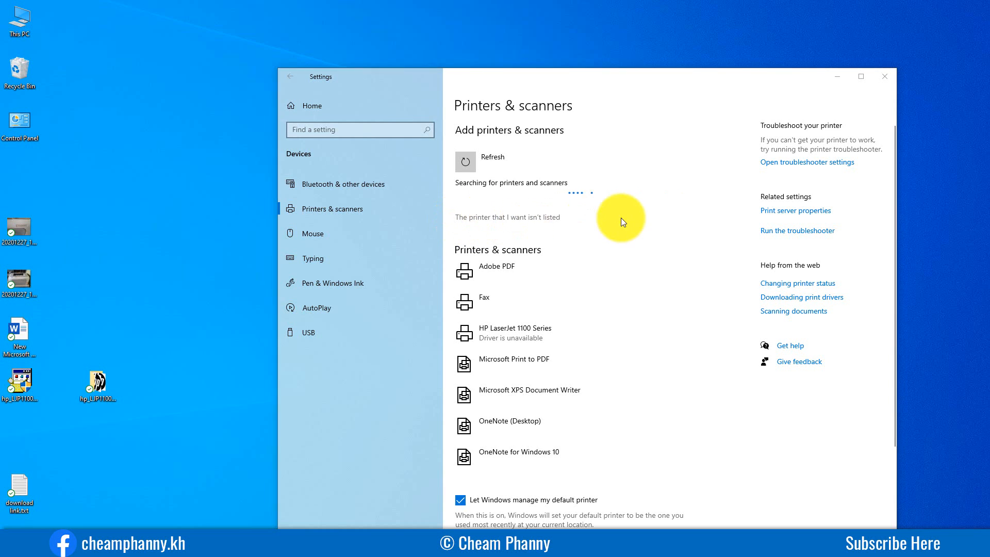
left_click_drag(506, 165, 405, 190)
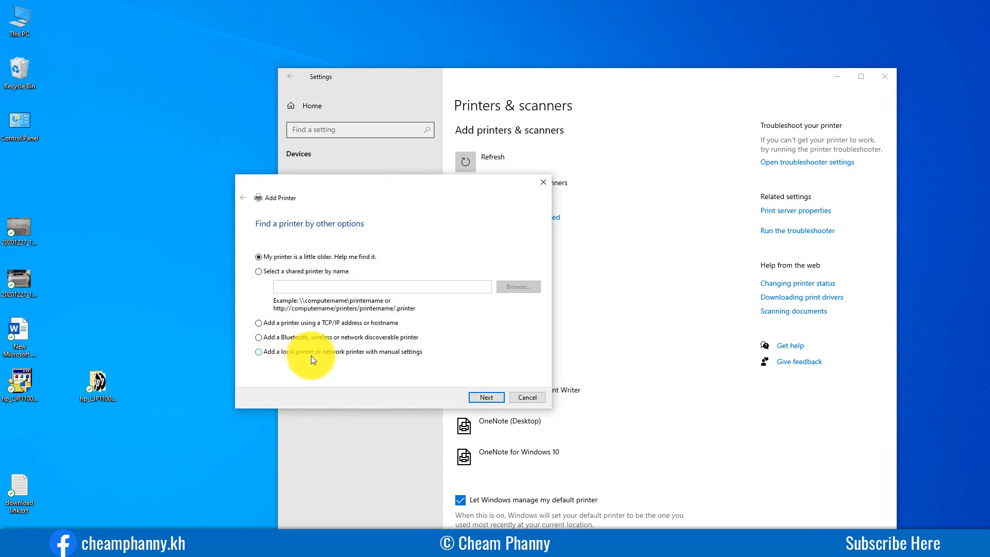
left_click(259, 353)
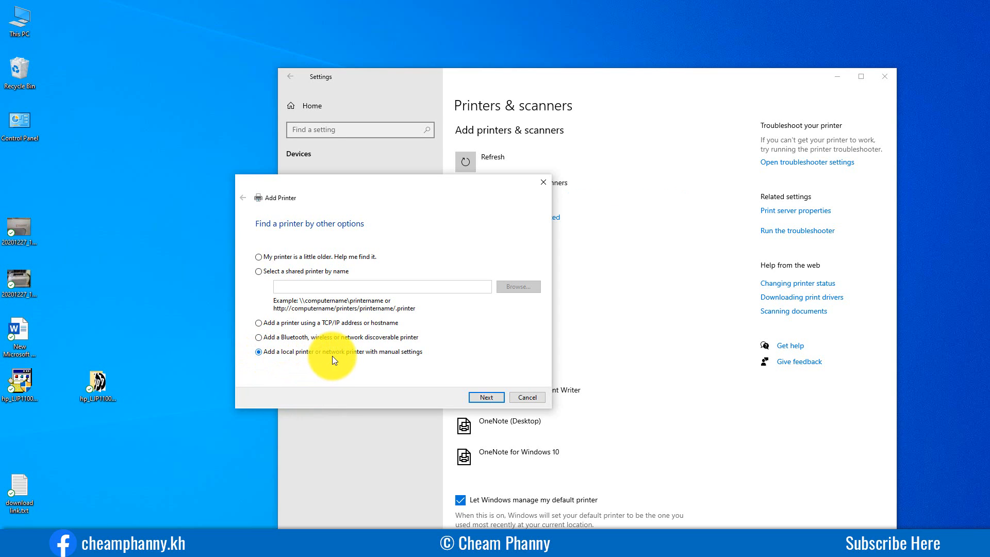
left_click(487, 397)
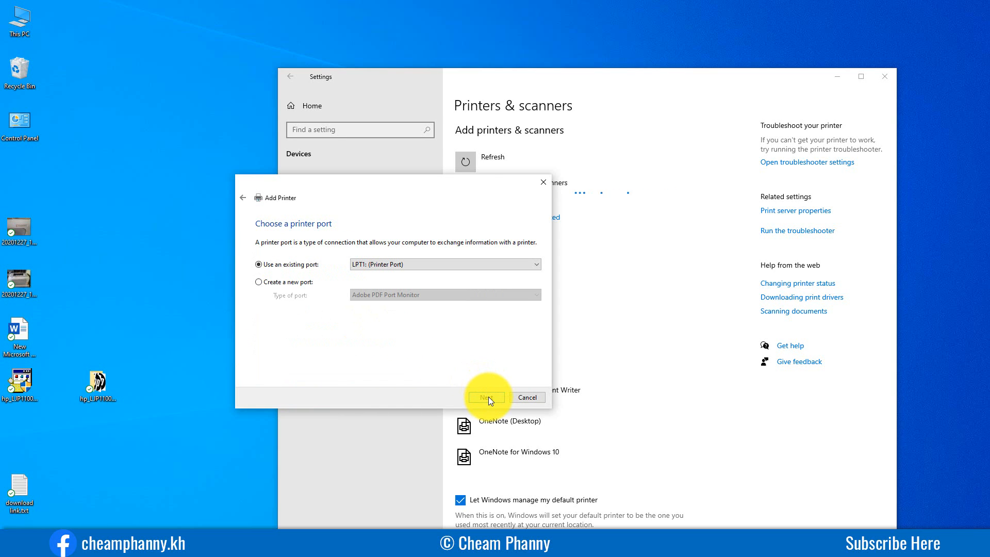
left_click(243, 197)
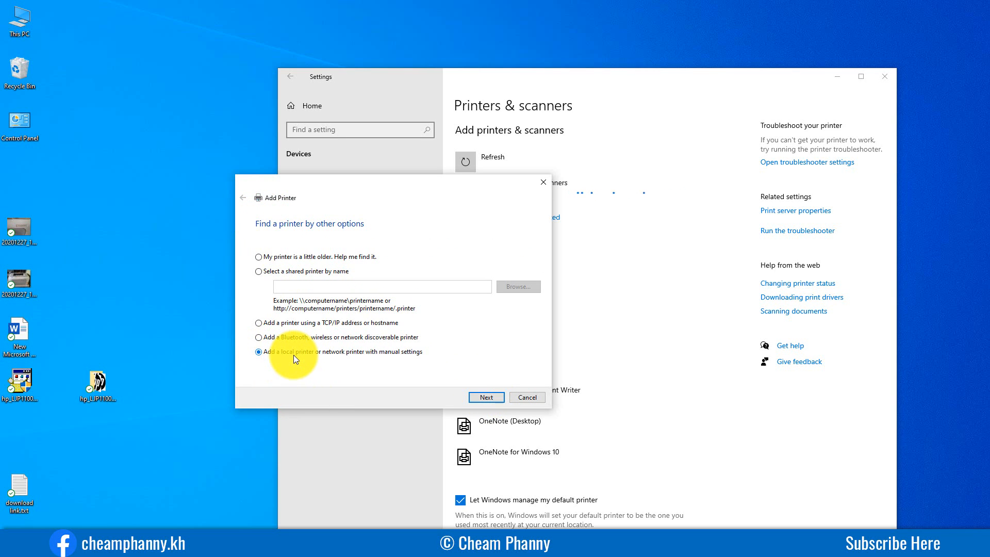
left_click(487, 398)
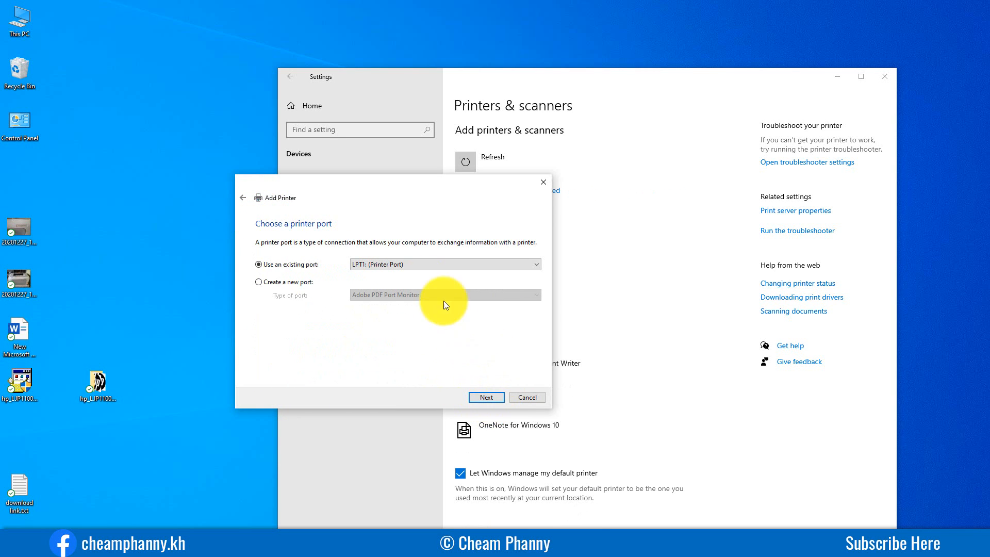
Use the existing port USB001 (Virtual printer port for USB) and proceed to the printer driver selection.
left_click(413, 264)
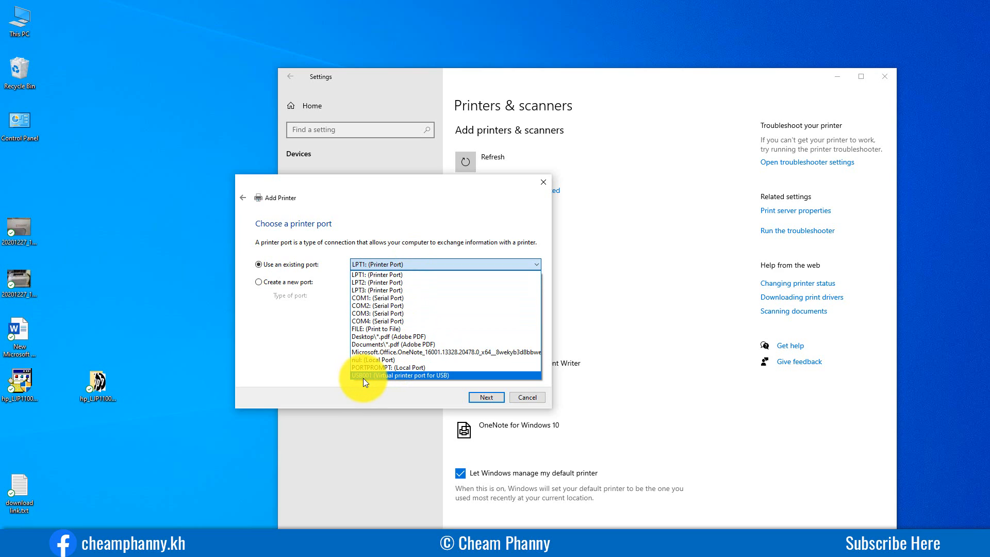
left_click(406, 377)
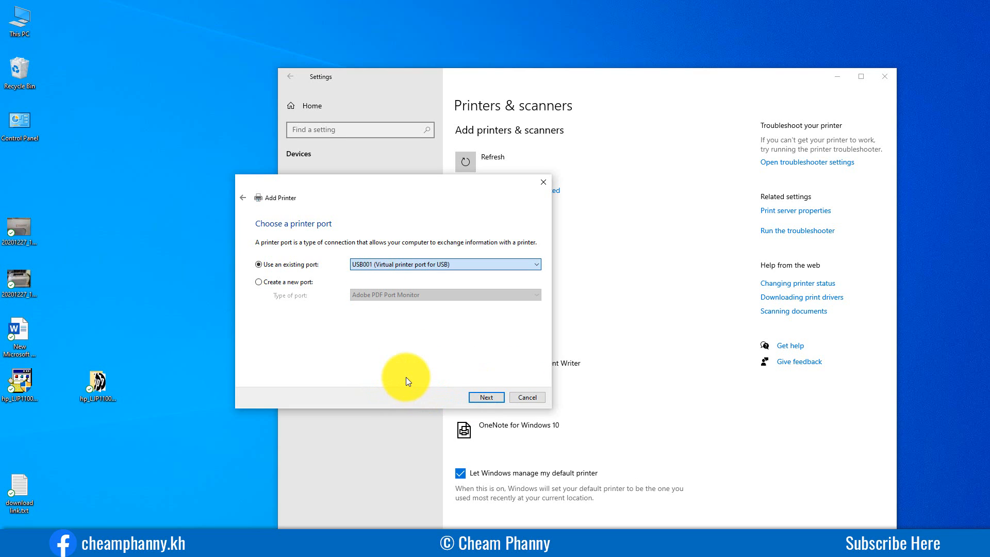
left_click(484, 397)
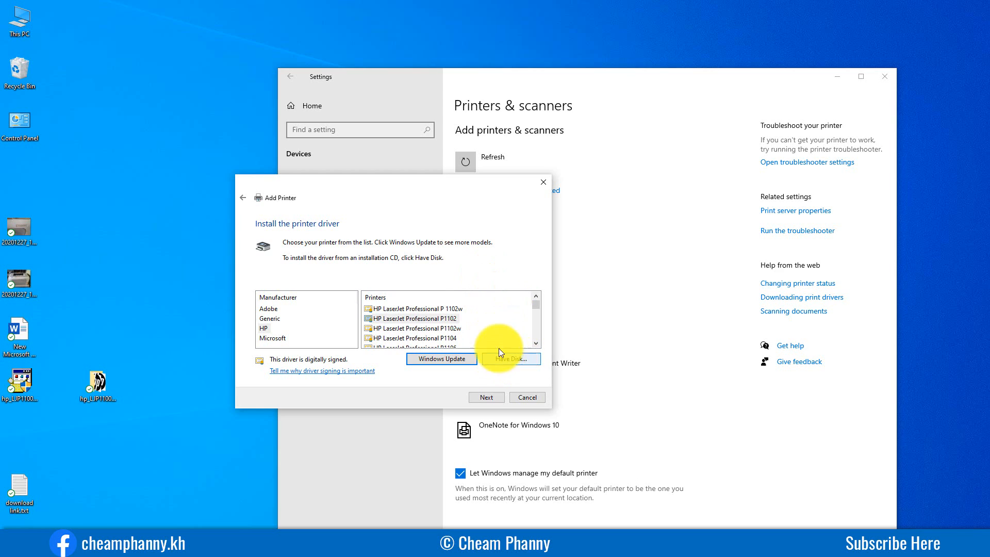
Look through the HP printer models in the driver list and choose to install the driver from disk.
scroll(400, 319, "down", 6)
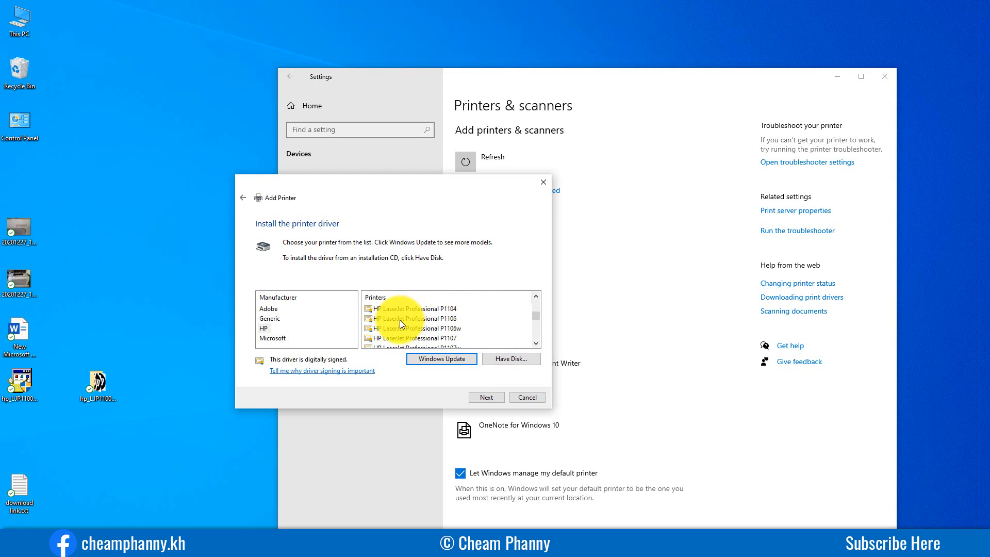
scroll(398, 333, "up", 5)
scroll(397, 333, "up", 1)
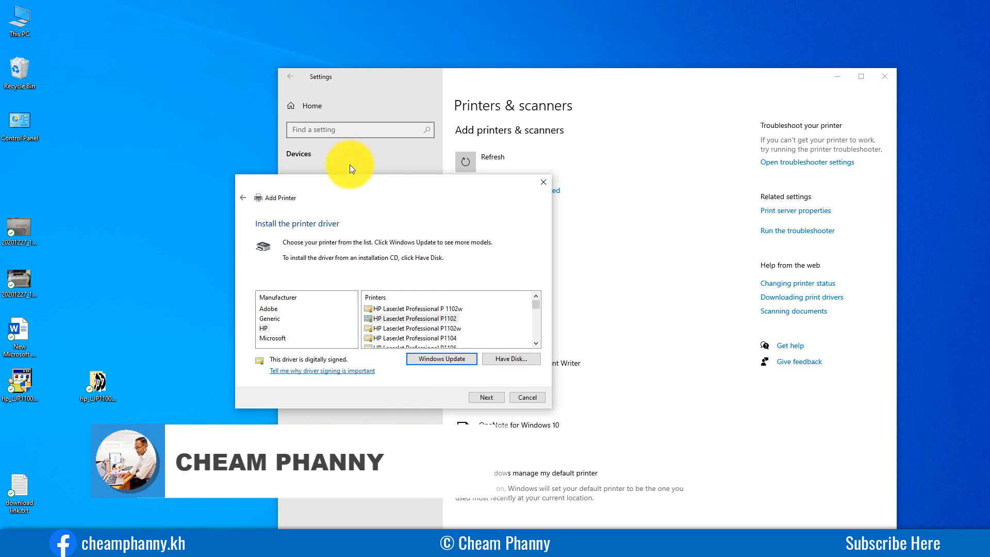
left_click_drag(356, 184, 360, 217)
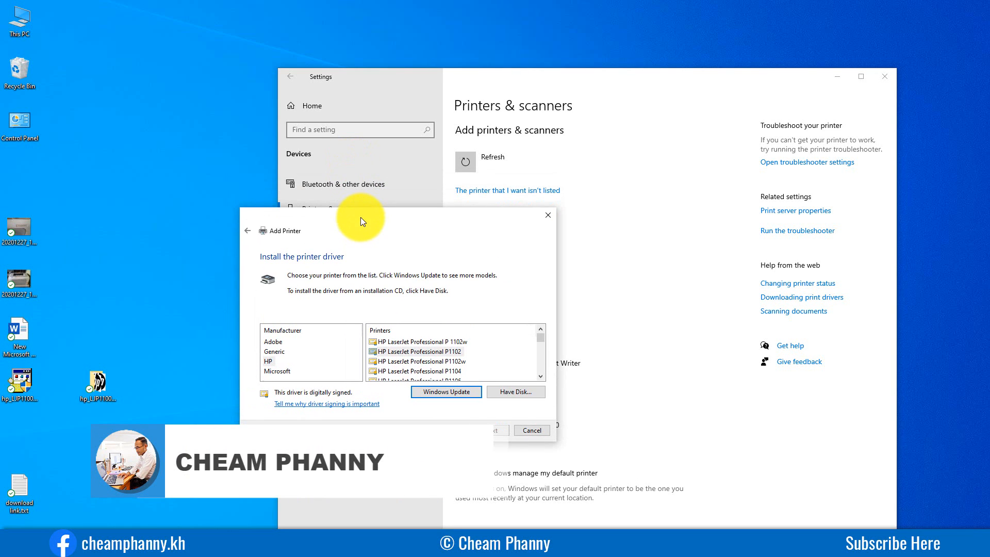
left_click(511, 394)
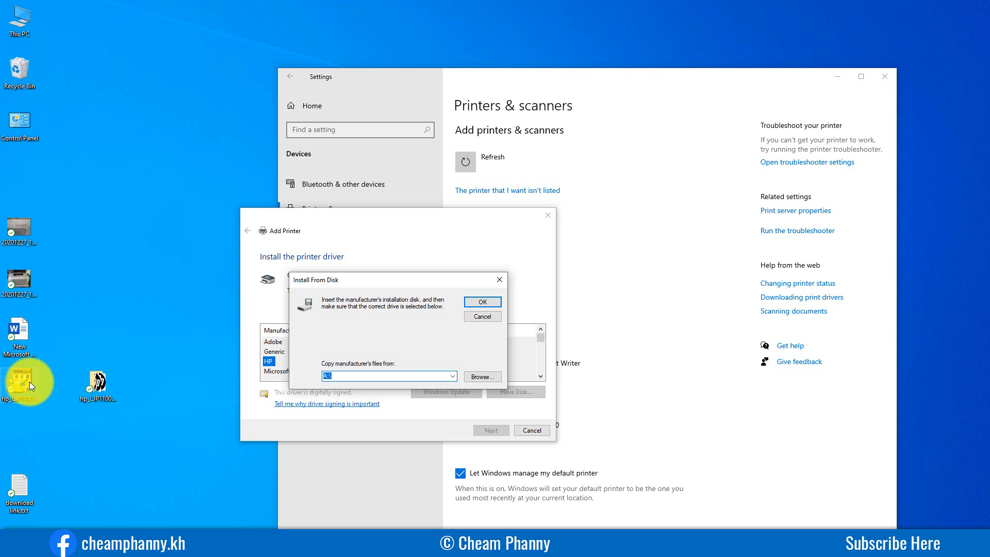
Copy the full path of the extracted HP driver folder on the desktop and close the folder.
double_click(94, 381)
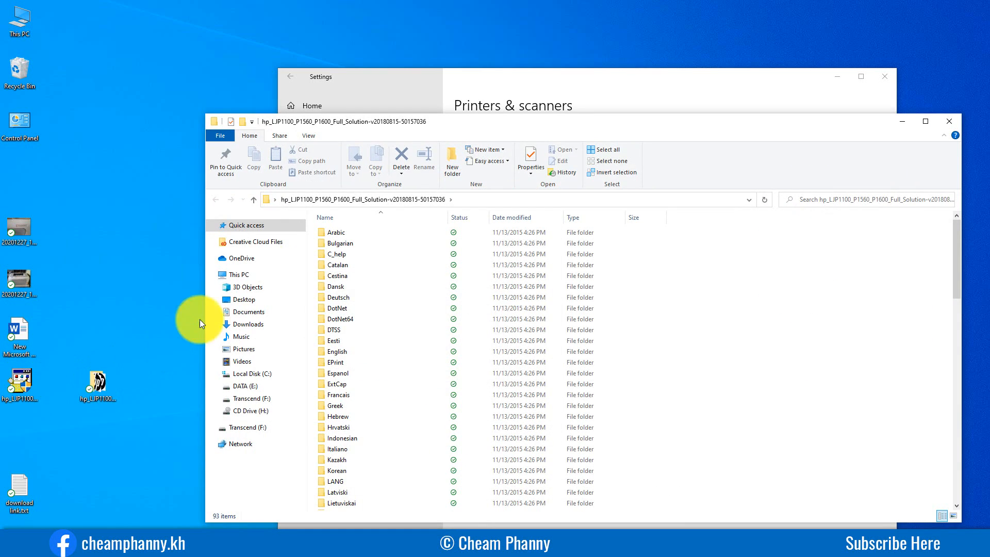
left_click(539, 200)
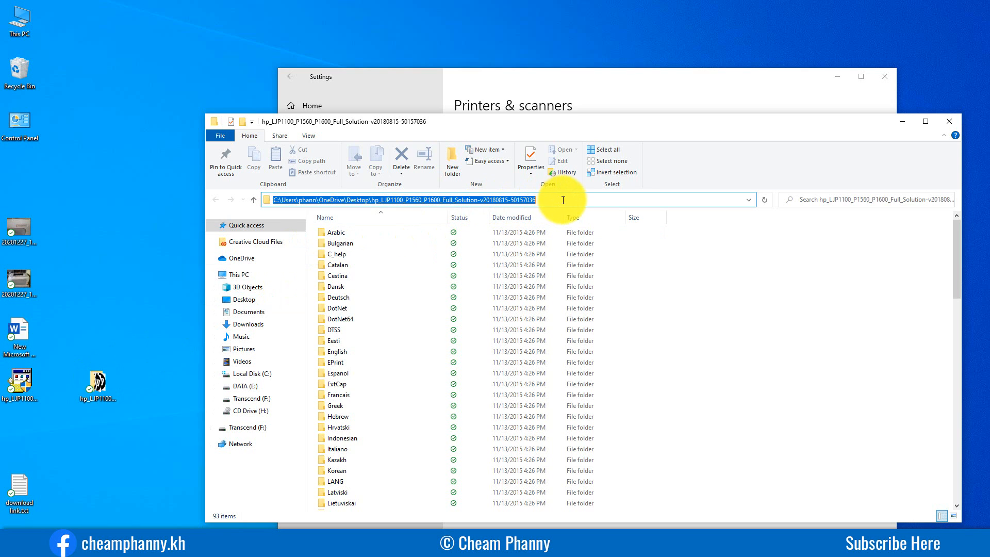
left_click_drag(566, 199, 232, 200)
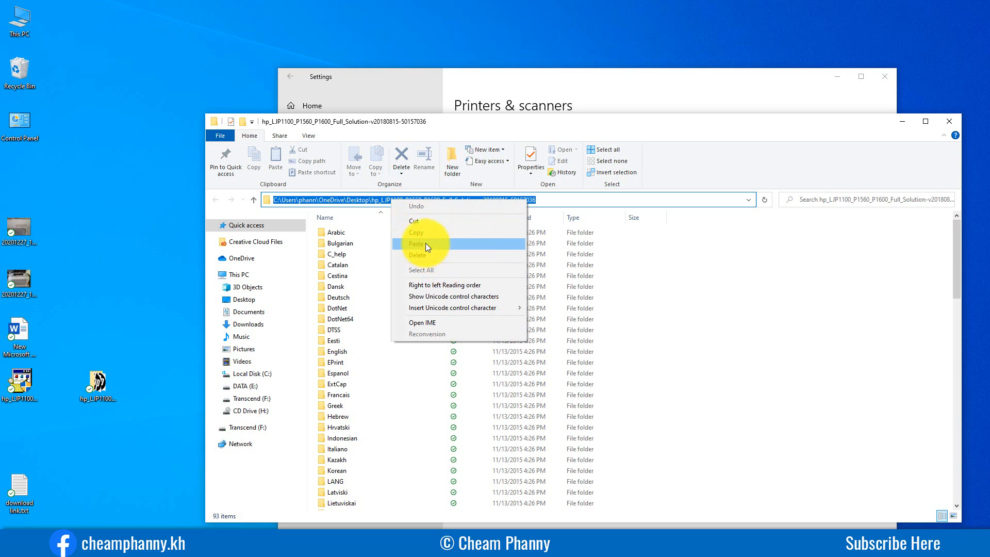
left_click(415, 233)
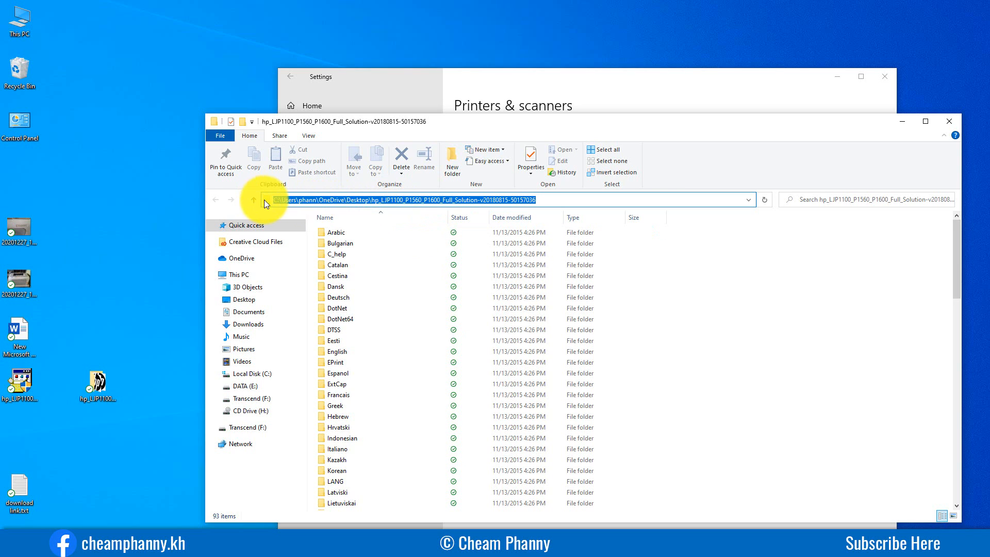
left_click(951, 120)
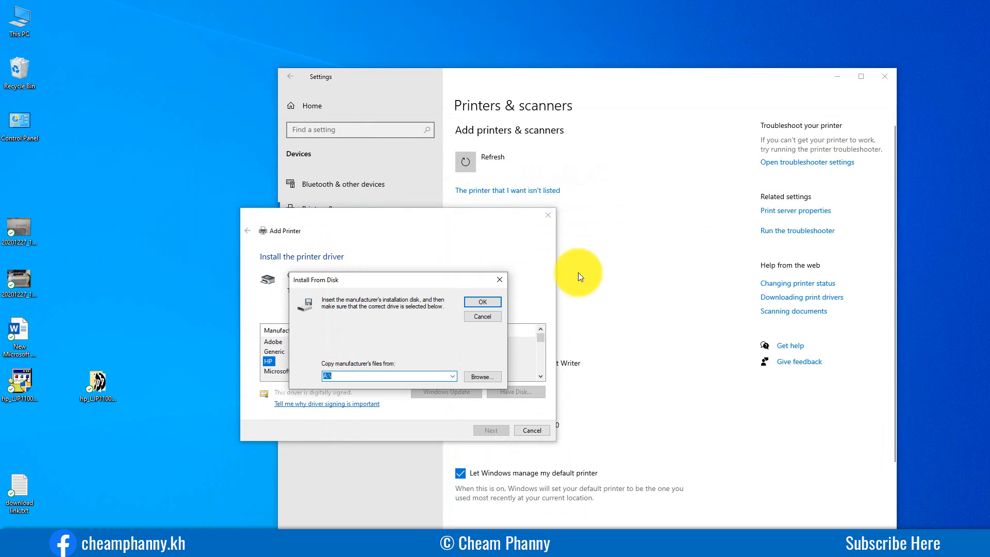
Paste the copied driver folder path as the location of the manufacturer's files and load the drivers from it.
right_click(327, 376)
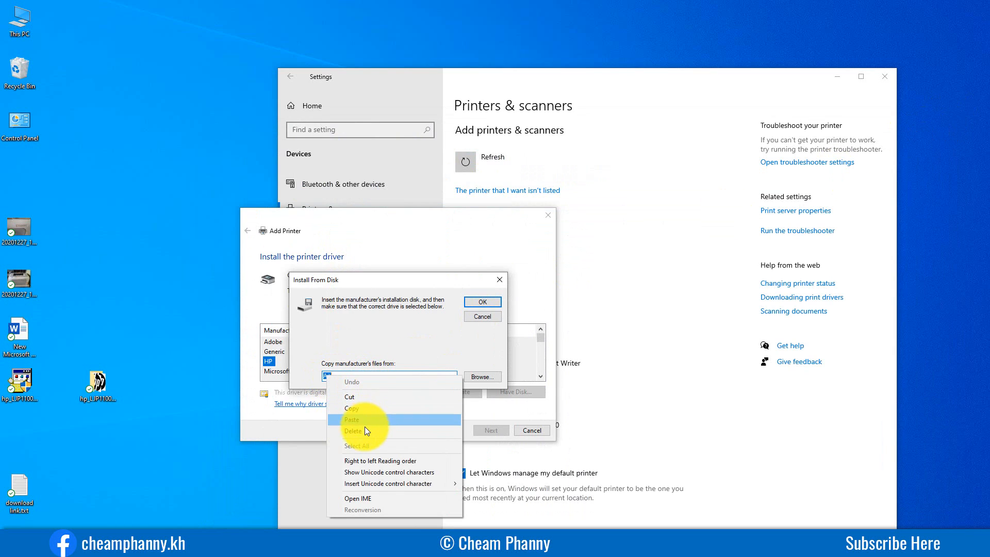
left_click(419, 350)
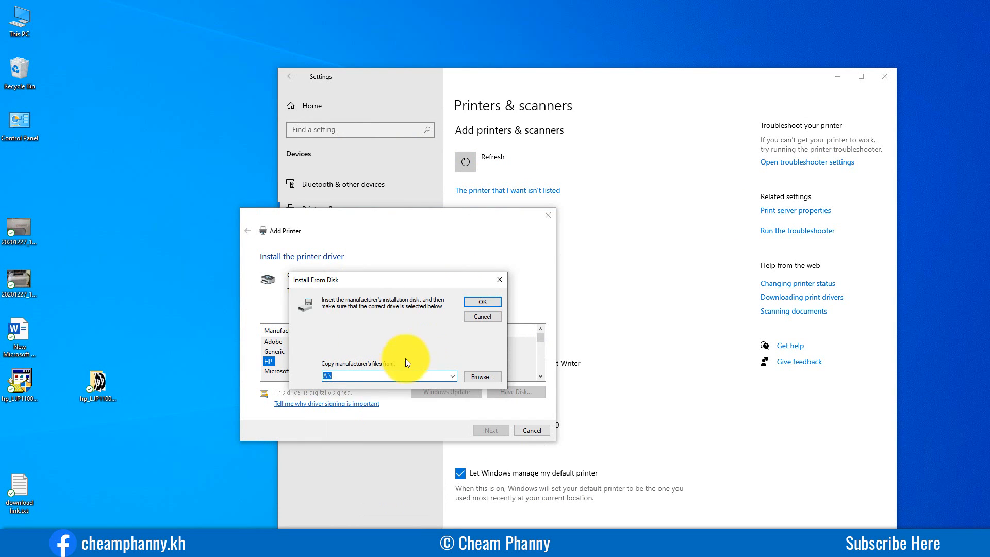
right_click(327, 377)
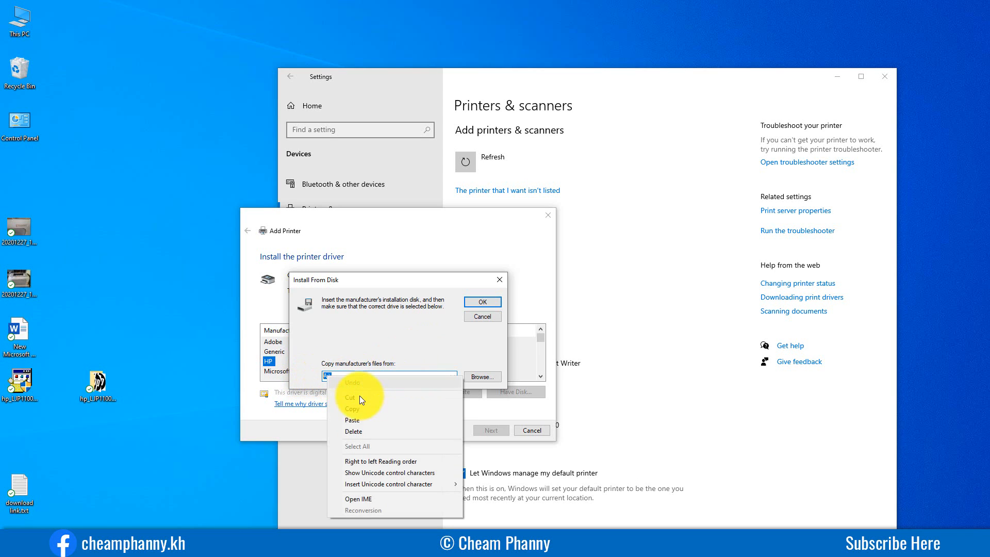
left_click(361, 419)
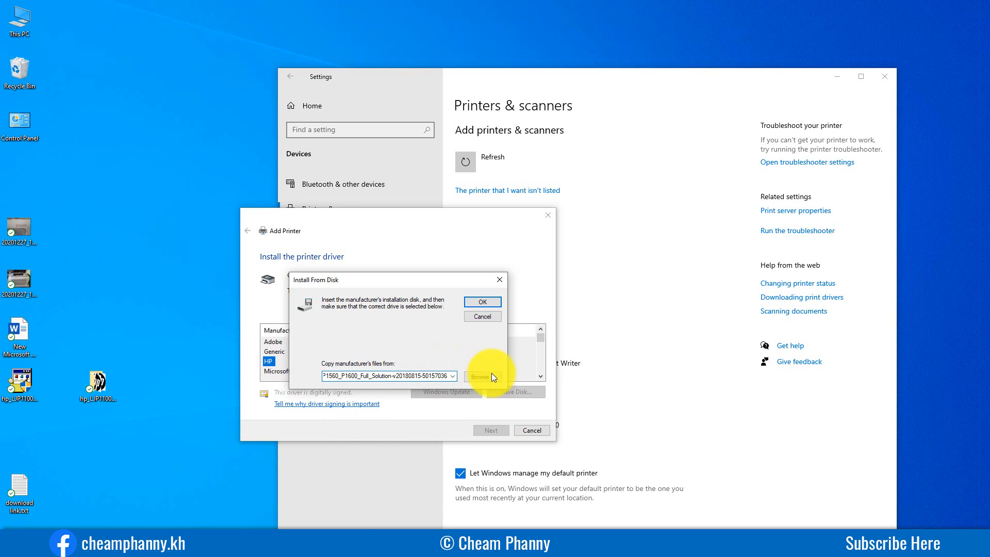
left_click(476, 302)
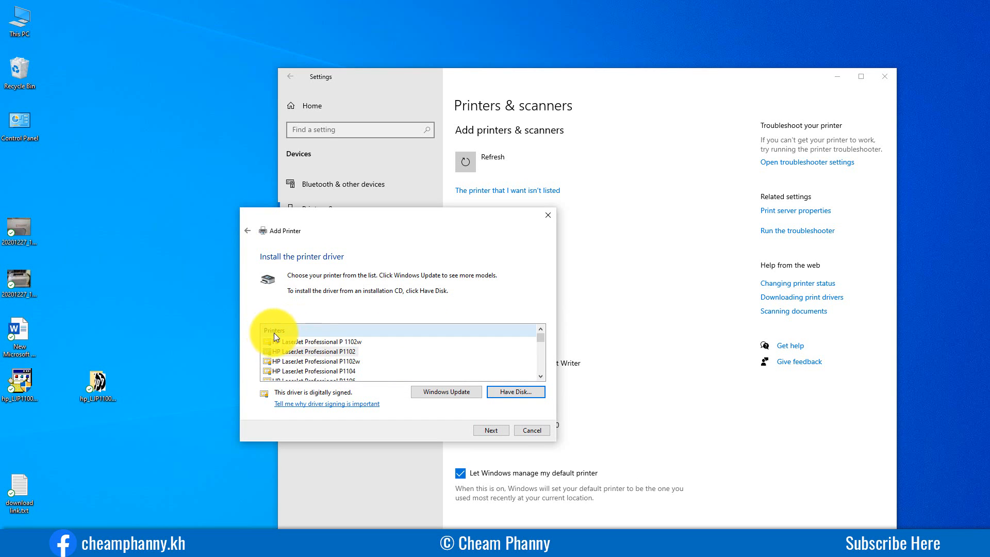
Select the HP LaserJet Professional P1102 driver in the loaded list, then cancel adding the printer.
scroll(361, 363, "down", 3)
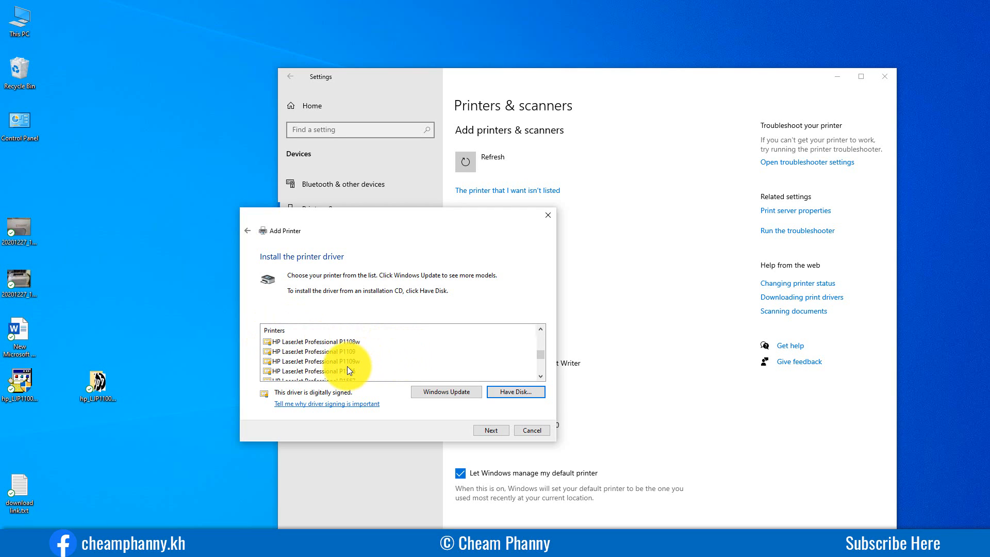
scroll(375, 361, "up", 2)
scroll(376, 360, "up", 1)
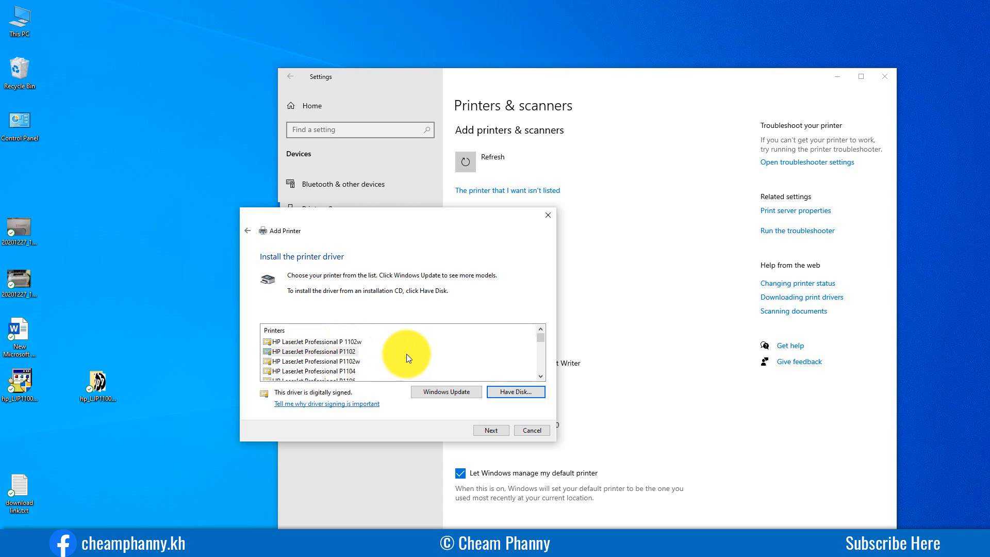
left_click(350, 353)
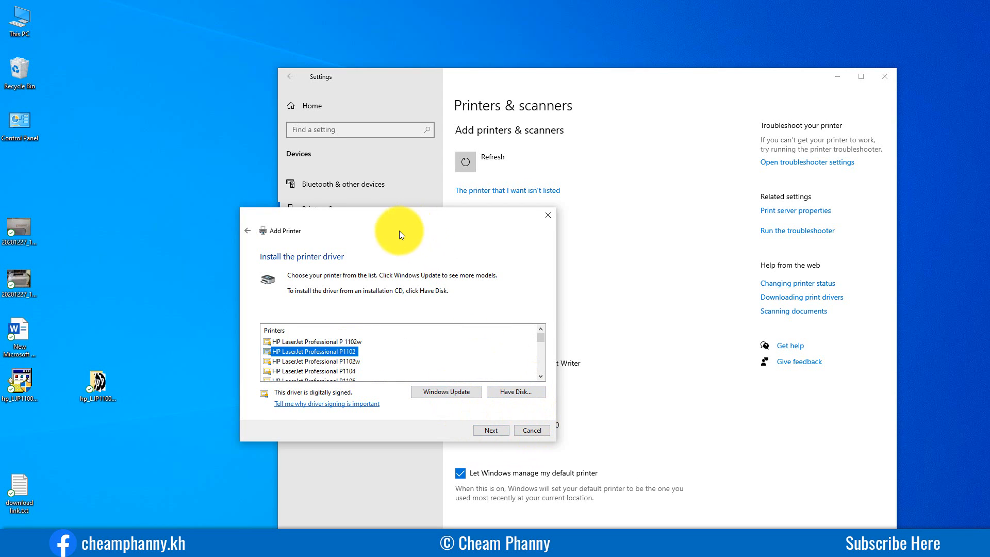
left_click_drag(399, 230, 377, 241)
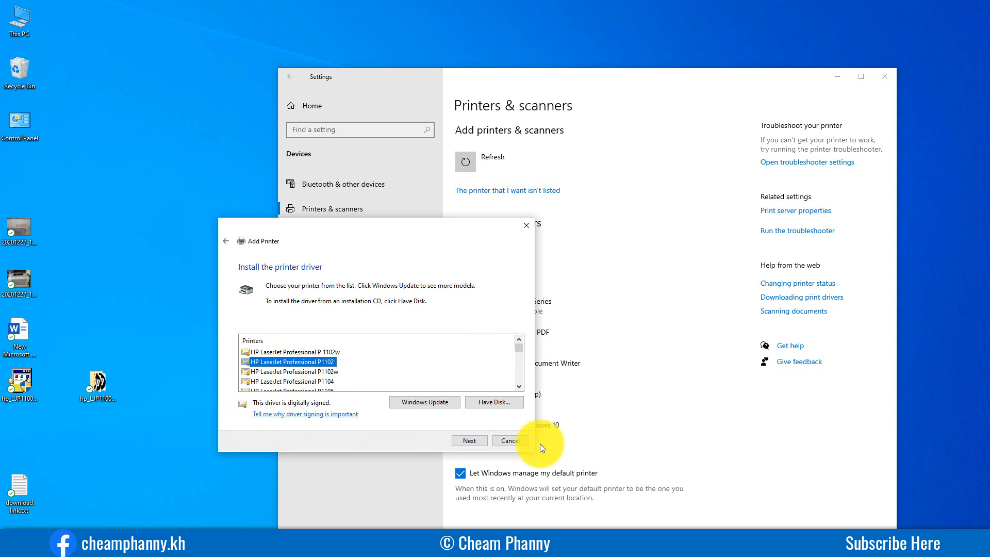
left_click(511, 441)
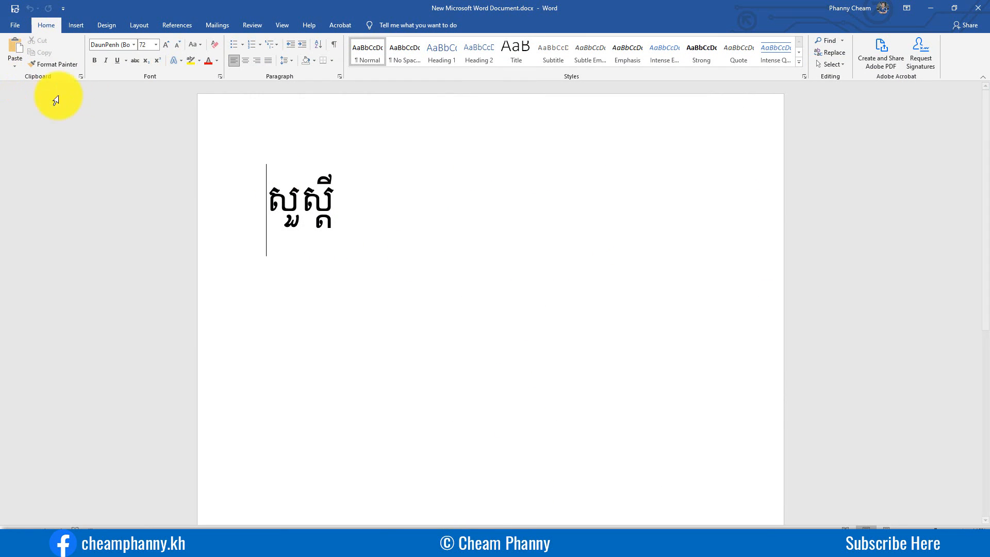
Close New Microsoft Word Document.docx and the Printers & scanners settings window.
left_click(382, 207)
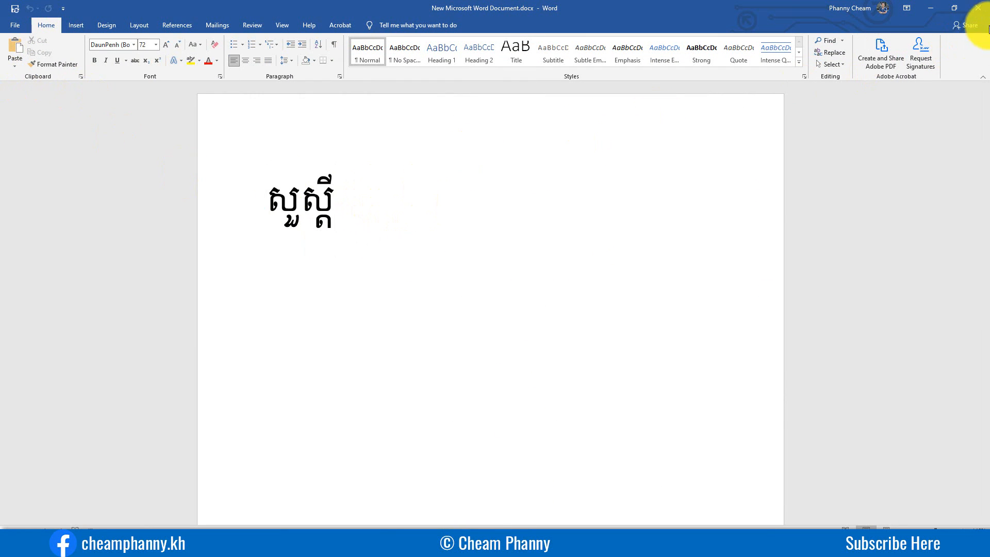
left_click(978, 8)
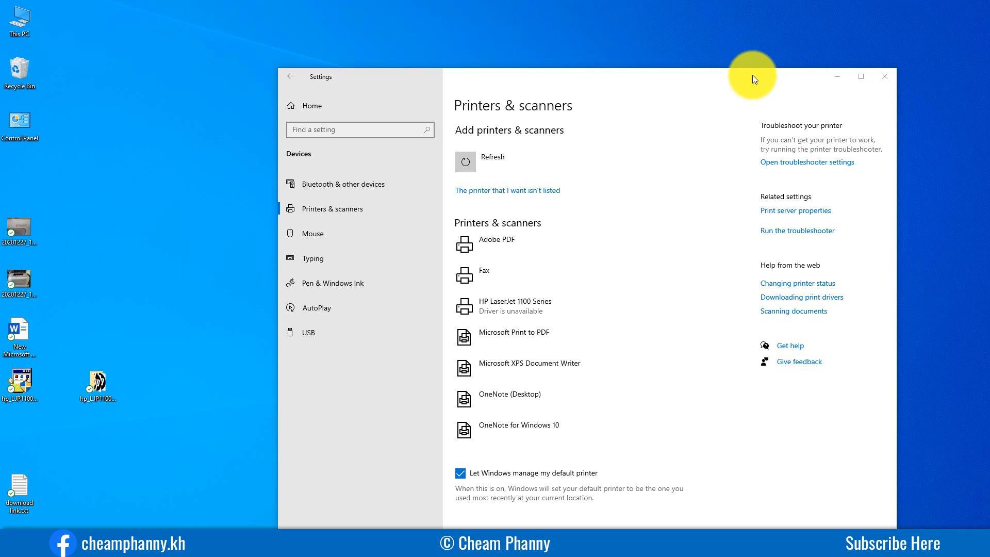
left_click_drag(753, 75, 710, 71)
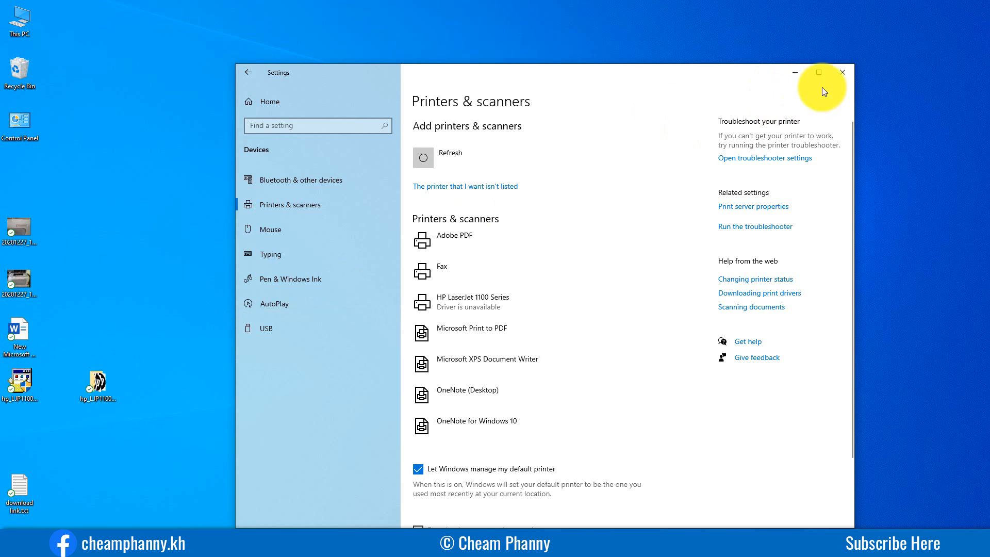
left_click(842, 73)
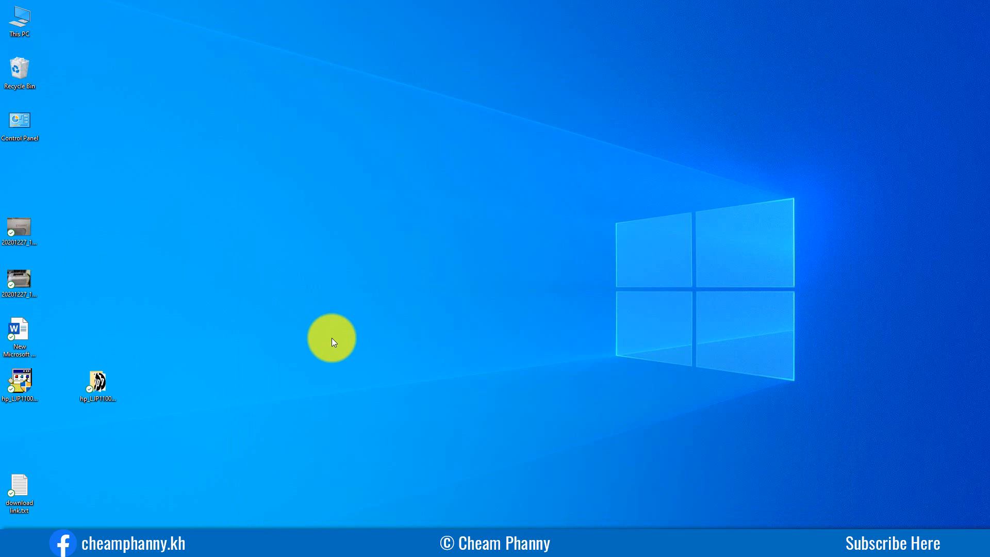
View the printer photo 20201227_170756.jpg from the desktop and close it.
double_click(20, 284)
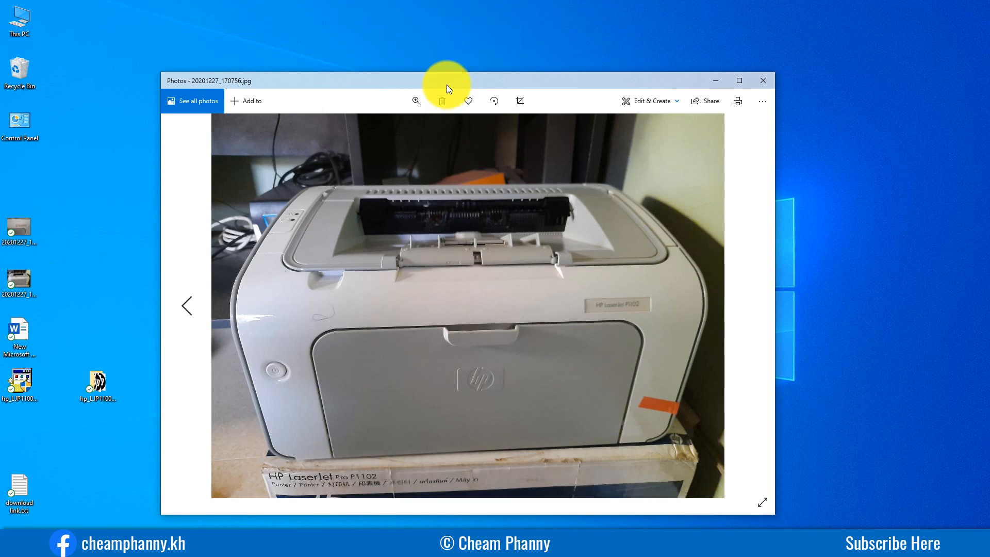
left_click_drag(447, 85, 455, 87)
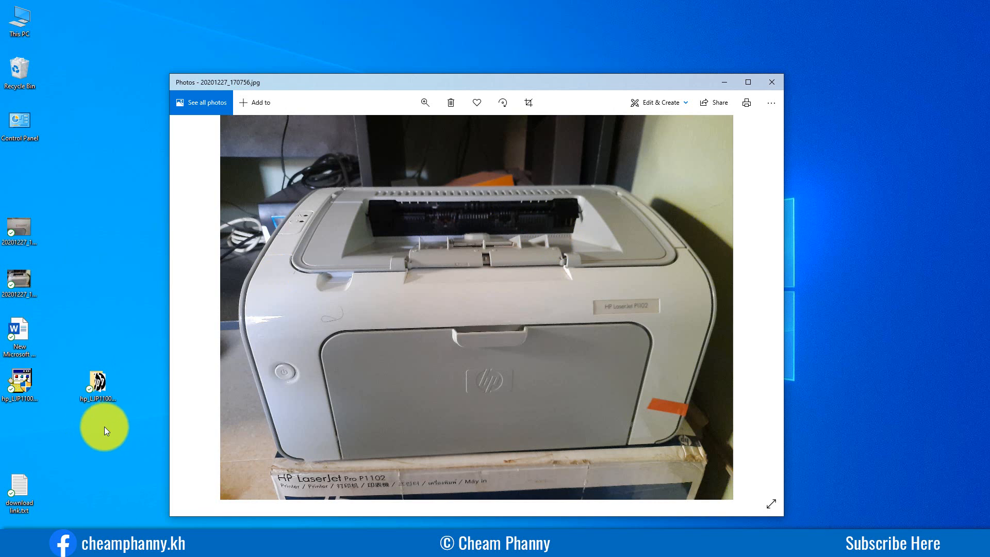
left_click_drag(511, 82, 533, 98)
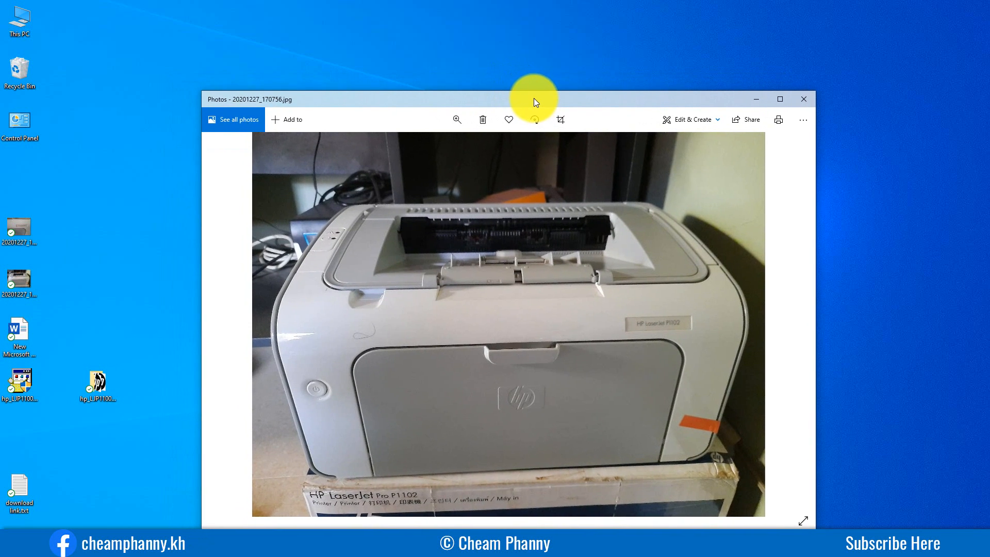
left_click(802, 102)
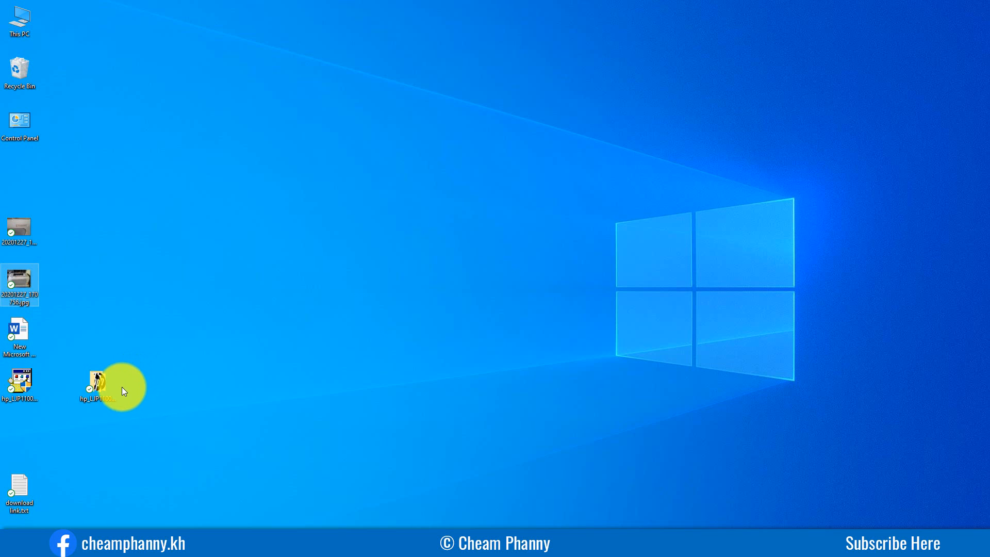
Move the extracted HP driver folder on the desktop to just below the installer and deselect it.
left_click_drag(107, 385, 69, 430)
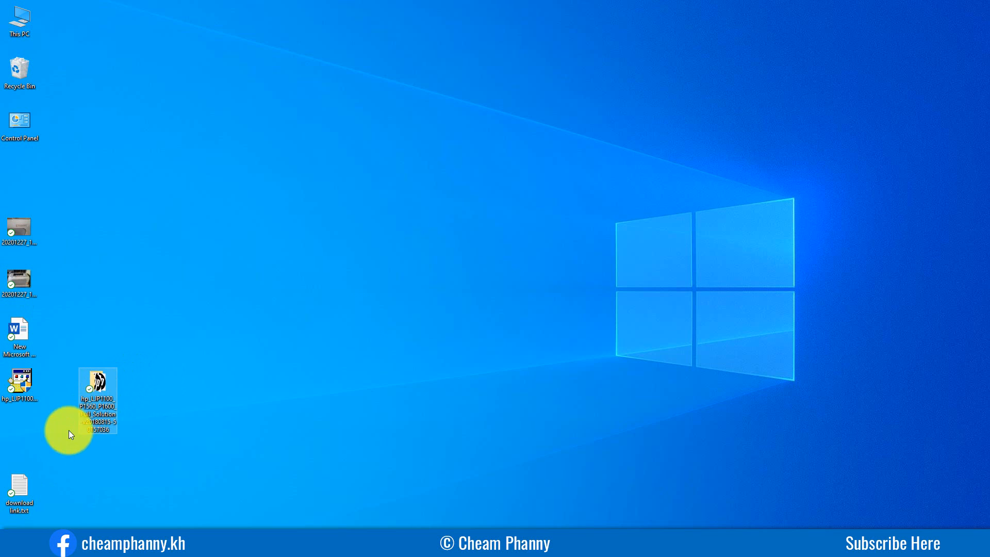
left_click(161, 398)
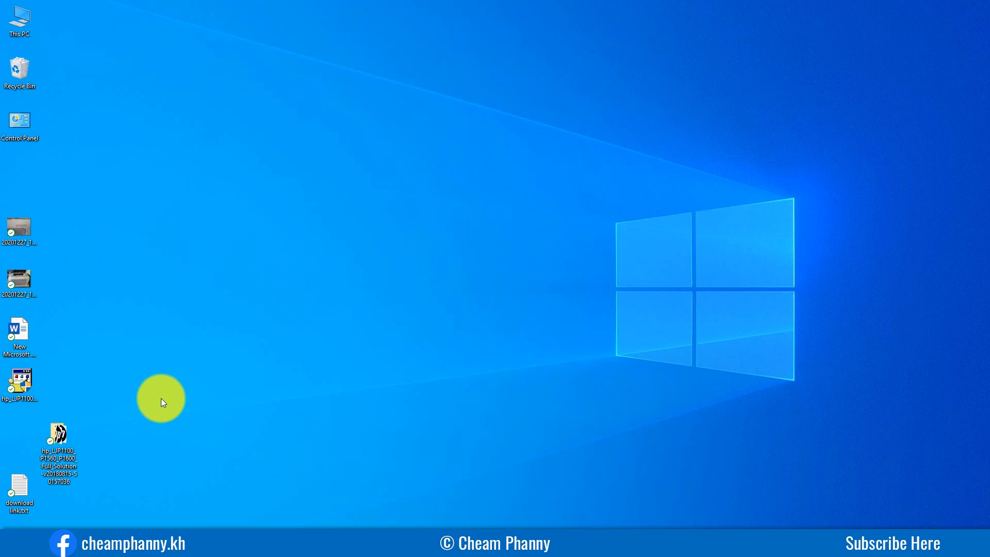